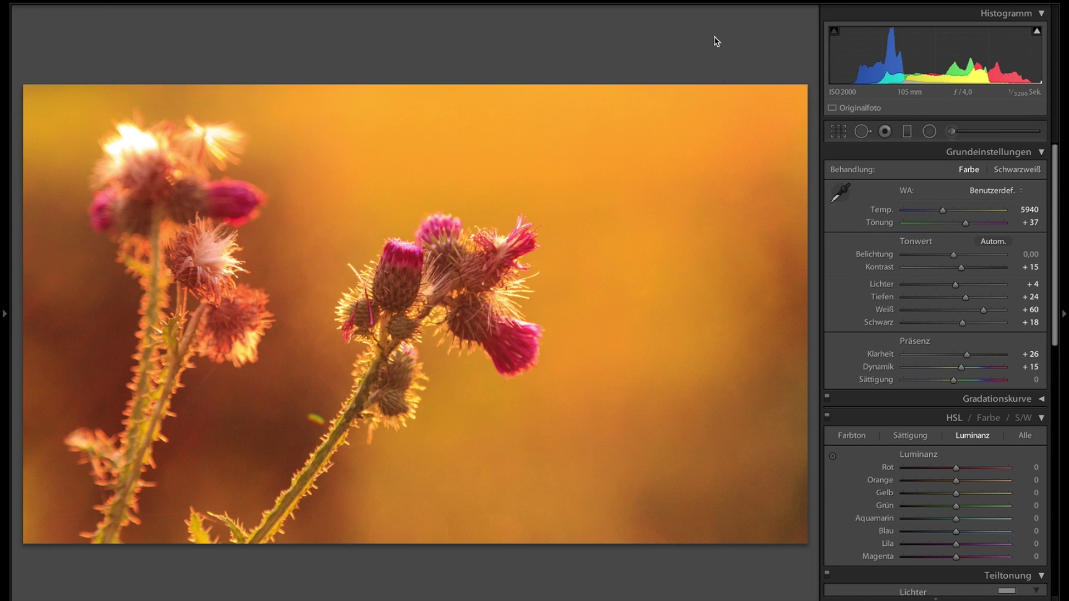
Step: Reset all develop settings and the crop with Ctrl+Shift+R, restoring as-shot 4650 / +23
key("ctrl+shift+r")
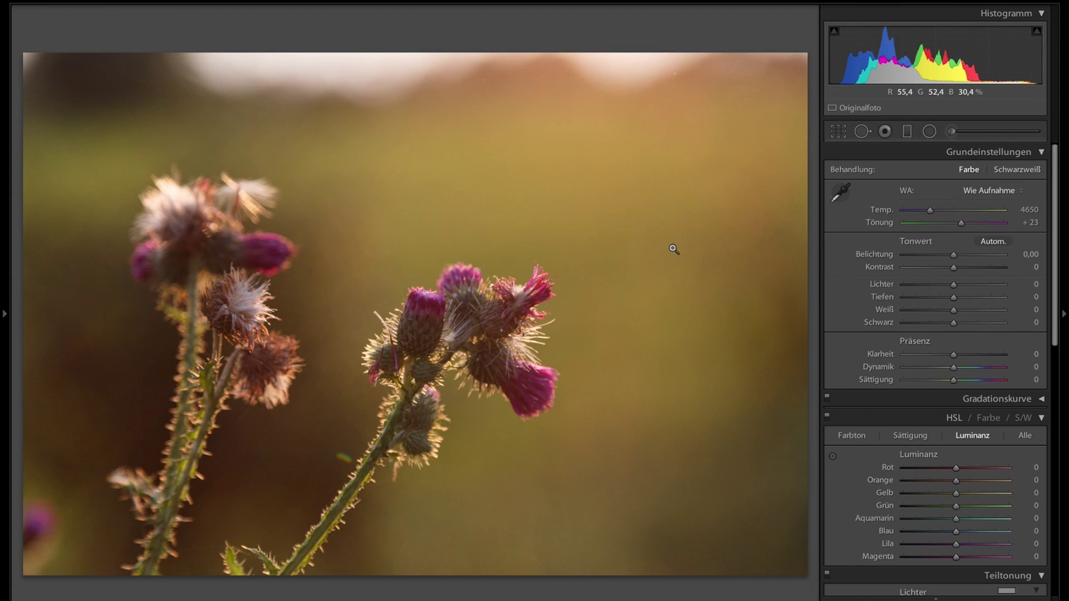
Step: Crop off the bright top band and a strip on the left at a custom ratio
left_click(837, 131)
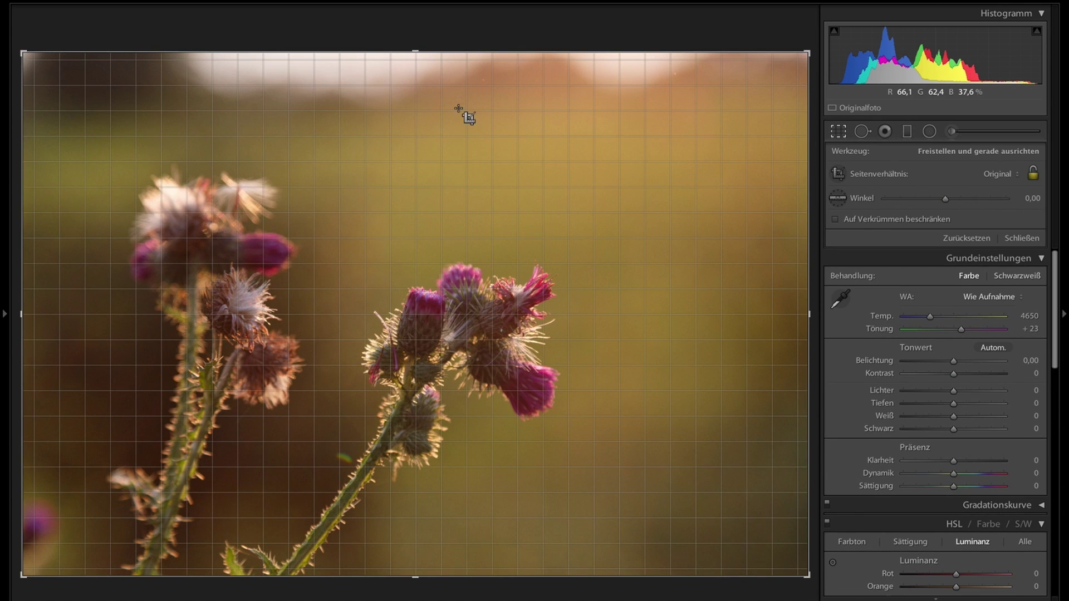
left_click_drag(461, 51, 460, 87)
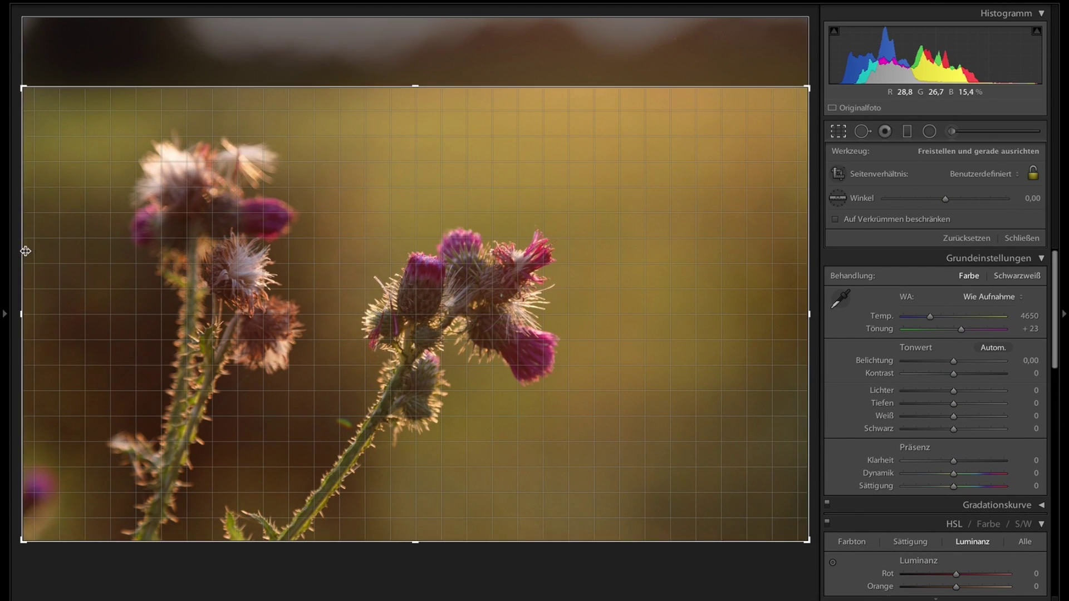
left_click_drag(26, 251, 51, 254)
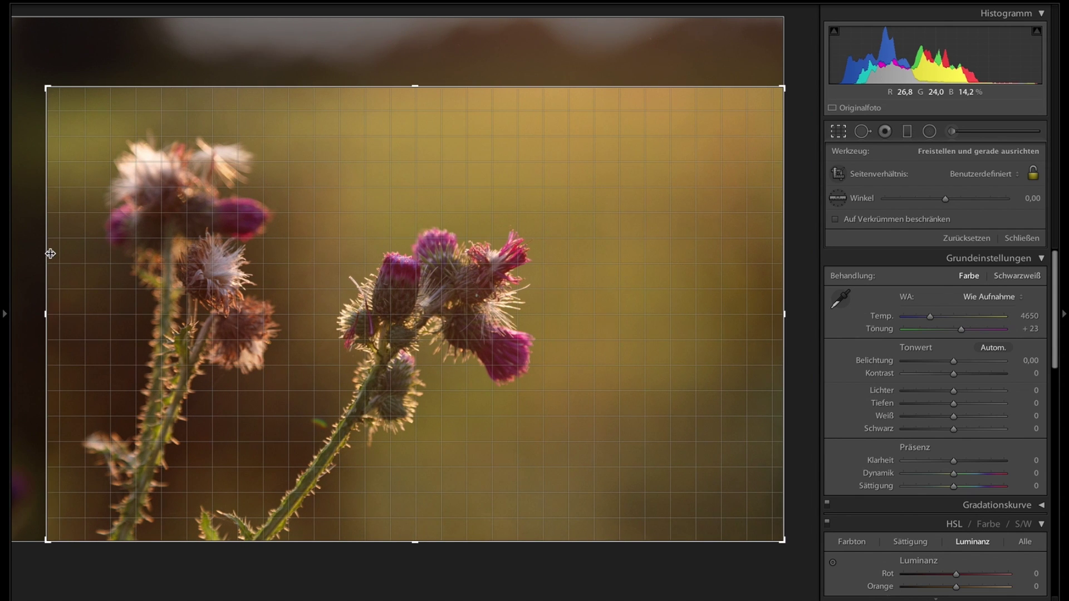
key("Return")
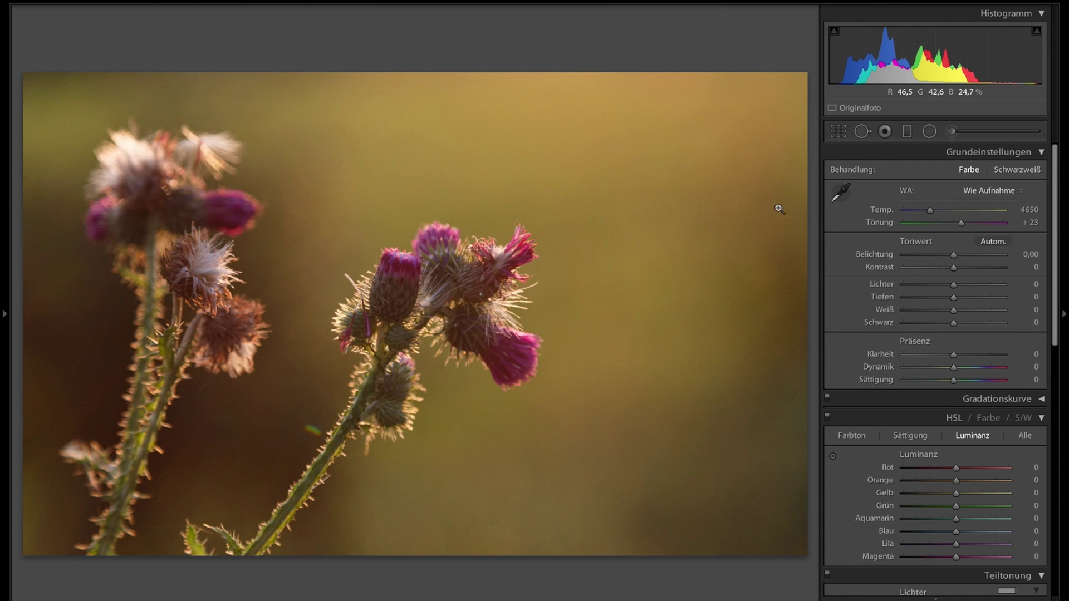
Step: Enable lens profile corrections in Objektivkorrekturen, then return to Grundeinstellungen
scroll(913, 245, "down", 2)
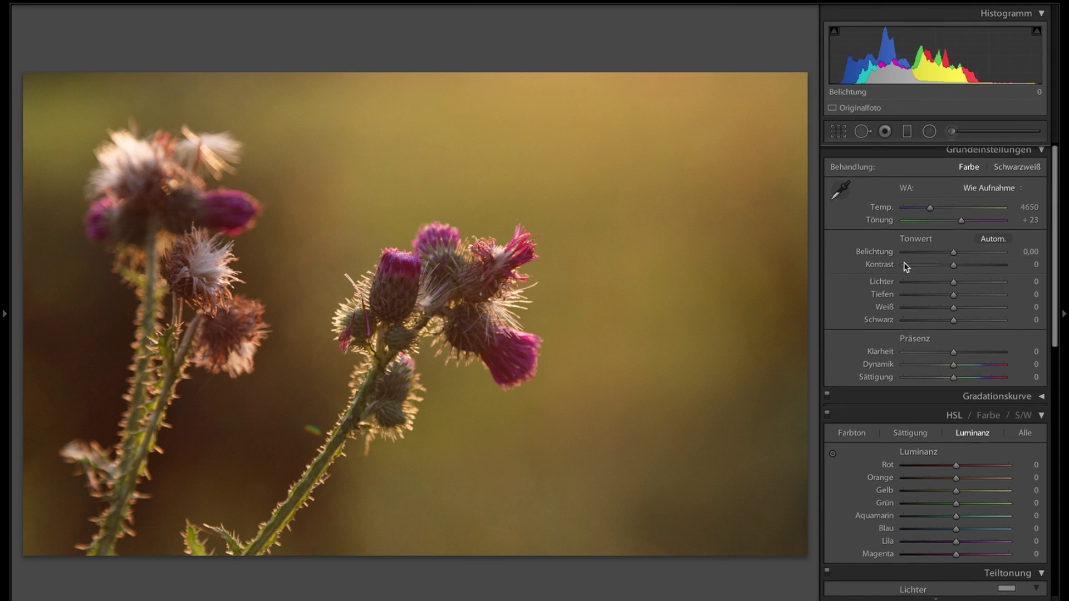
scroll(907, 273, "down", 8)
scroll(904, 285, "down", 1)
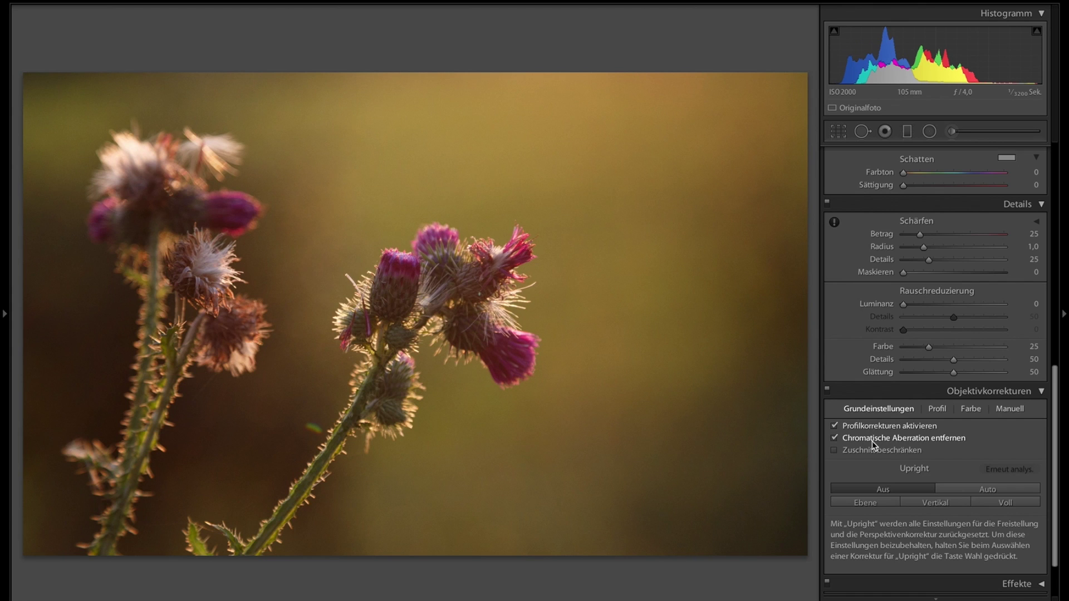
double_click(872, 440)
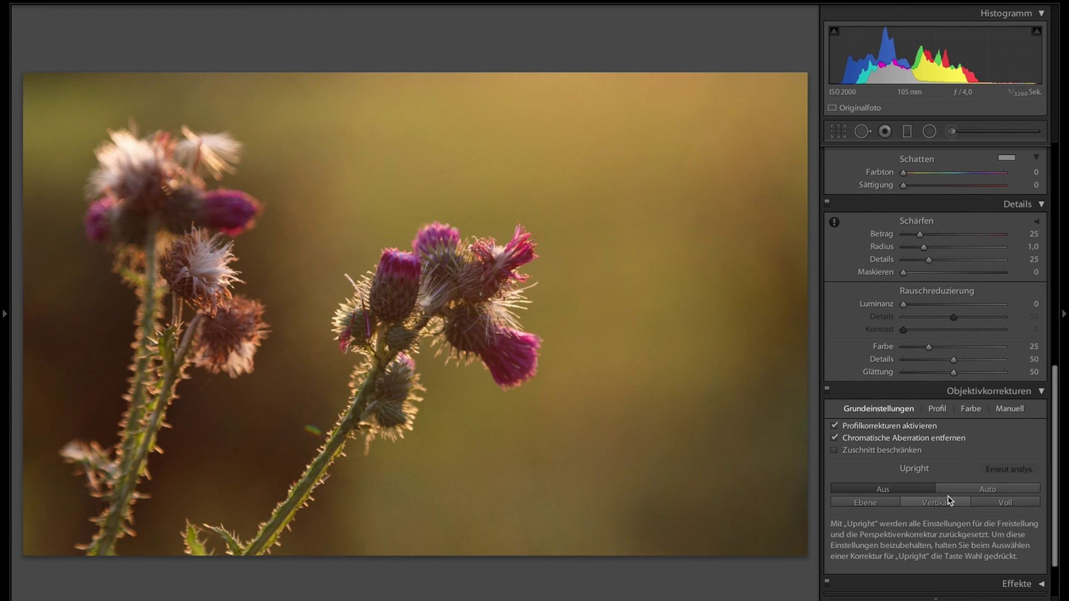
scroll(937, 486, "up", 5)
scroll(930, 470, "up", 5)
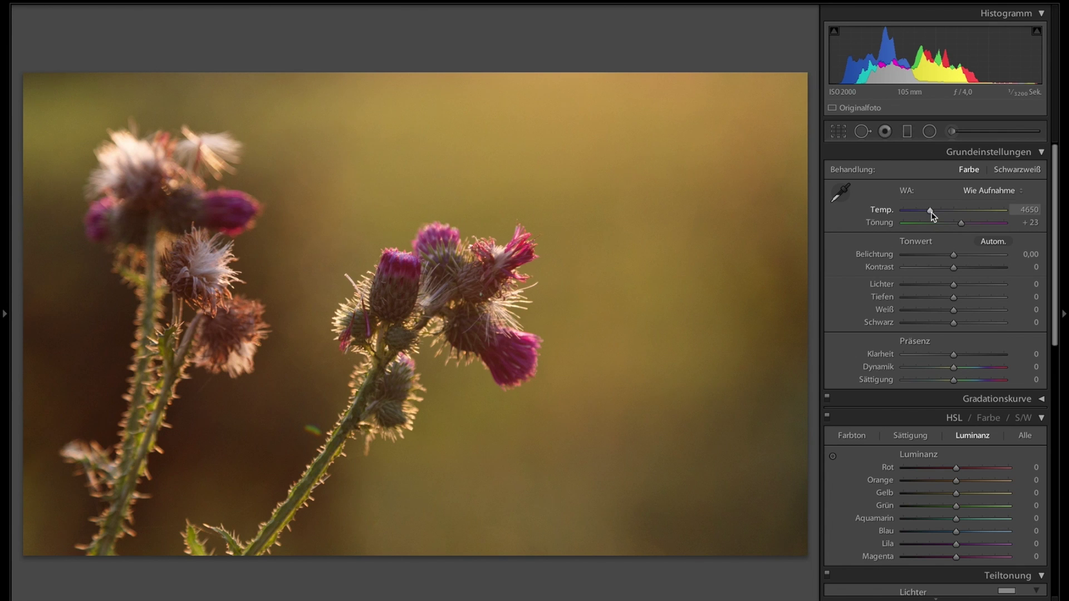
Step: Warm the temperature to 6744, test tint shifts, reset tint to +23, then nudge it magenta
left_click_drag(930, 211, 930, 211)
left_click_drag(930, 215, 940, 215)
mouse_move(938, 211)
left_mouse_down()
mouse_move(985, 211)
mouse_move(940, 213)
mouse_move(952, 213)
left_mouse_up()
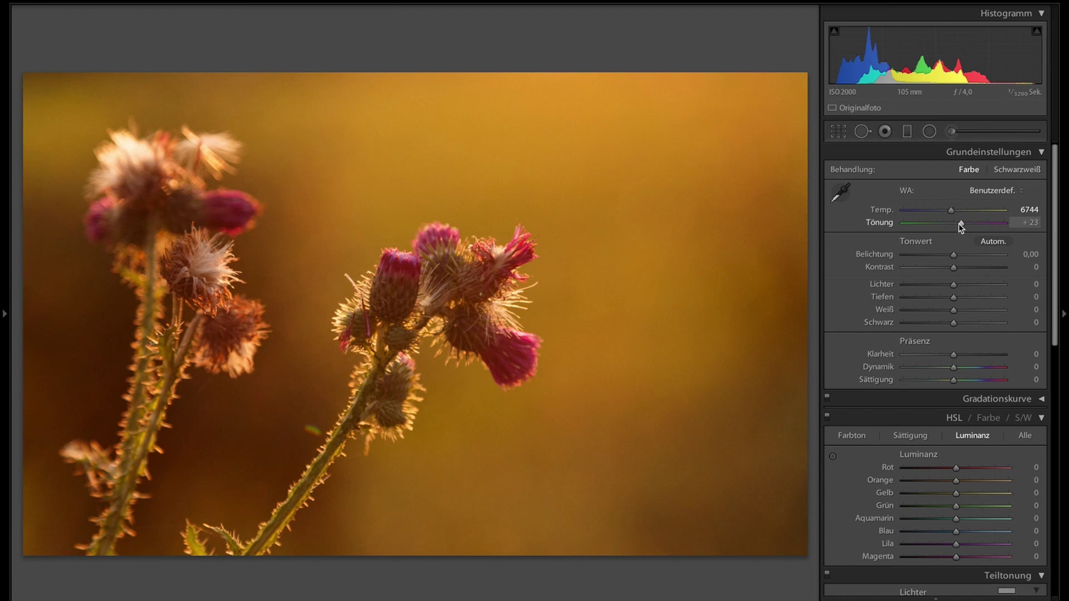
left_click_drag(961, 226, 945, 226)
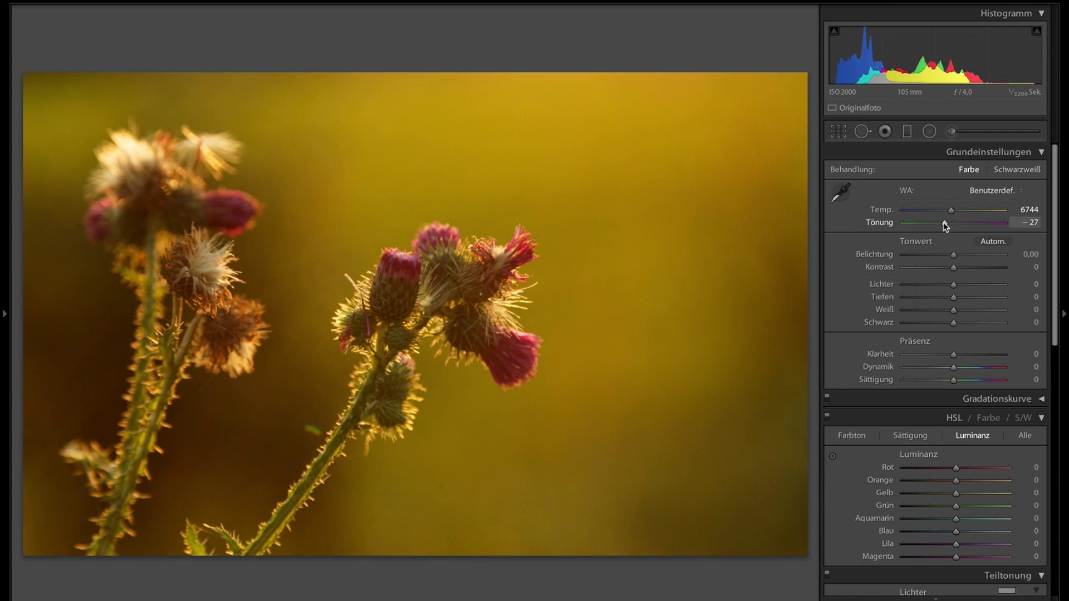
mouse_move(945, 225)
left_mouse_down()
mouse_move(987, 223)
mouse_move(978, 223)
left_mouse_up()
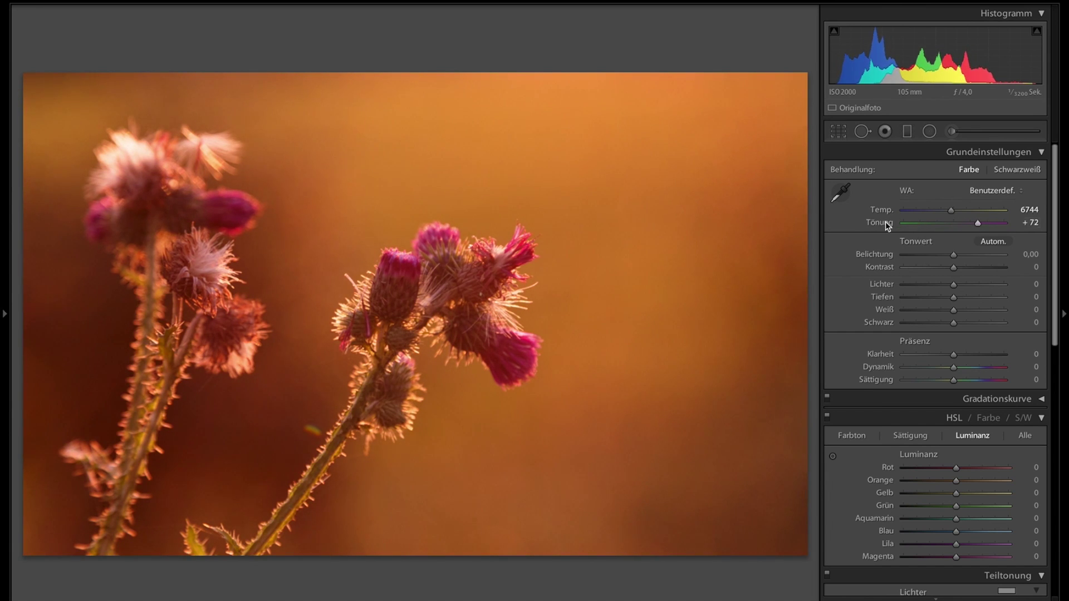
double_click(885, 222)
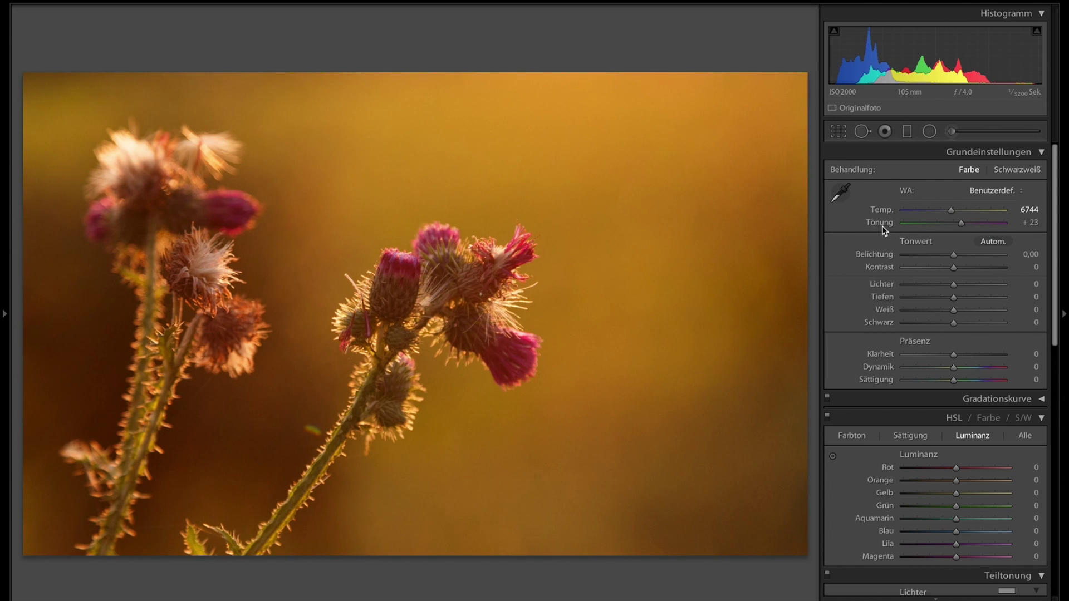
left_click_drag(961, 223, 963, 224)
Step: Set exposure +0.25, contrast +8, highlights +2, shadows +89 and whites around +53
left_click_drag(953, 255, 956, 255)
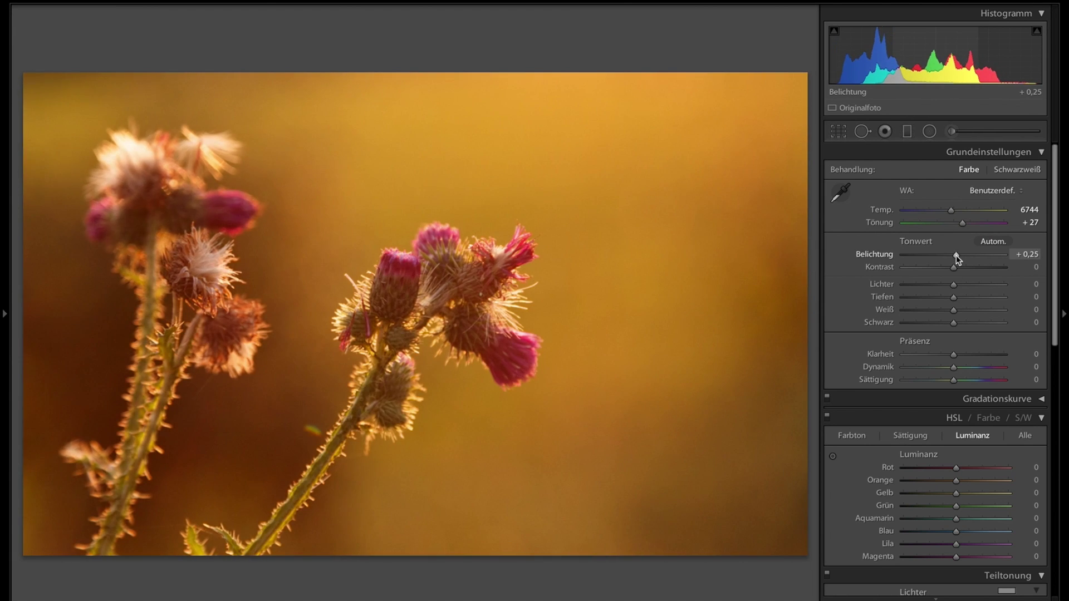
mouse_move(954, 268)
left_mouse_down()
mouse_move(955, 285)
mouse_move(1008, 296)
mouse_move(961, 299)
mouse_move(1016, 293)
mouse_move(997, 291)
left_mouse_up()
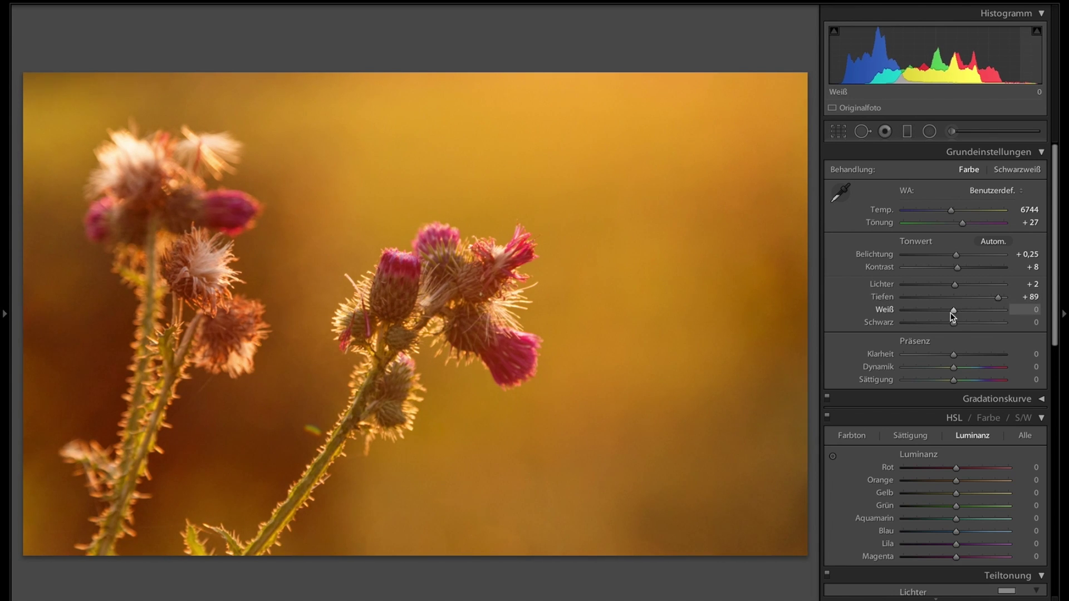
mouse_move(953, 311)
left_mouse_down()
mouse_move(996, 307)
mouse_move(962, 309)
left_mouse_up()
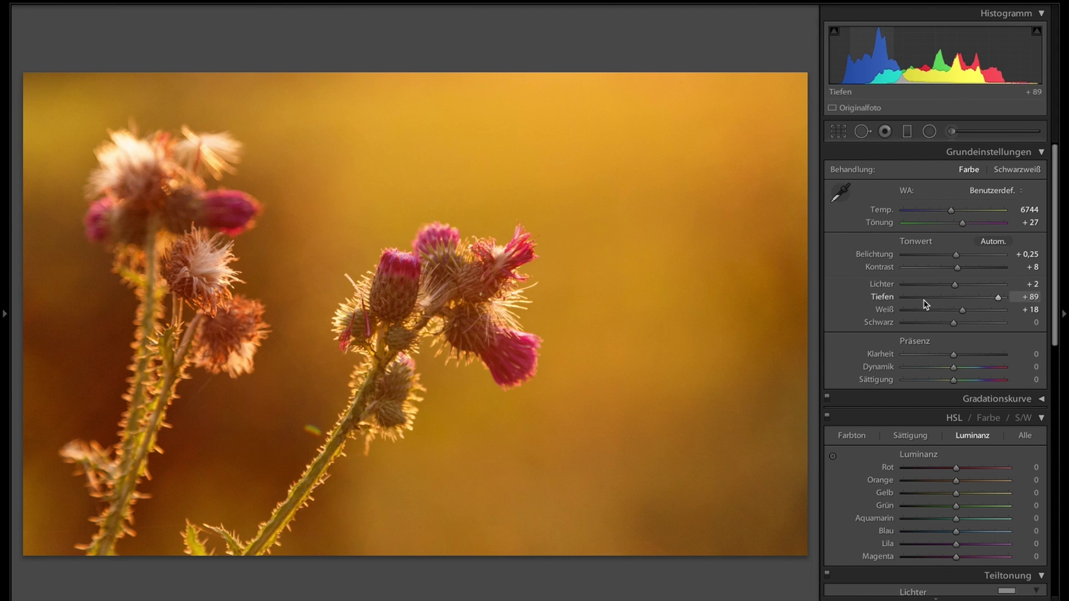
left_click_drag(963, 312, 970, 312)
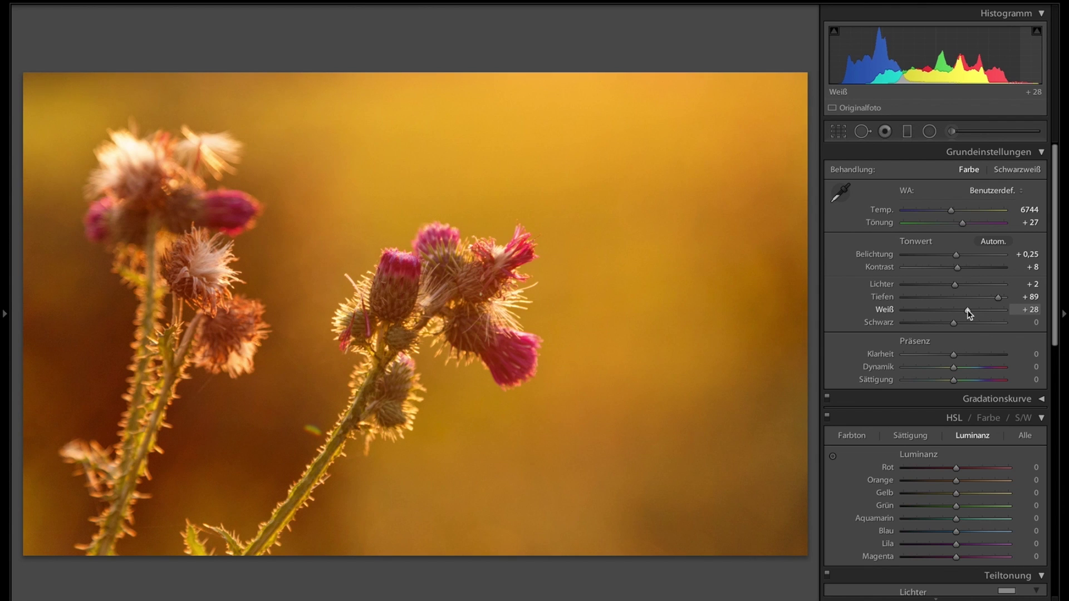
mouse_move(970, 313)
left_mouse_down()
mouse_move(1012, 313)
mouse_move(981, 319)
left_mouse_up()
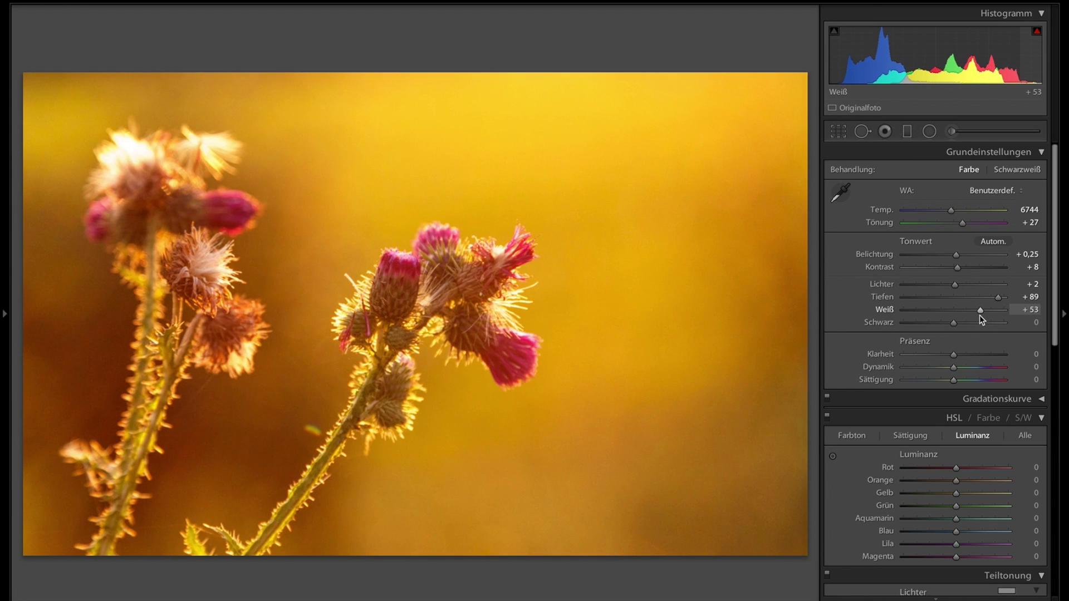
left_click_drag(980, 315, 974, 316)
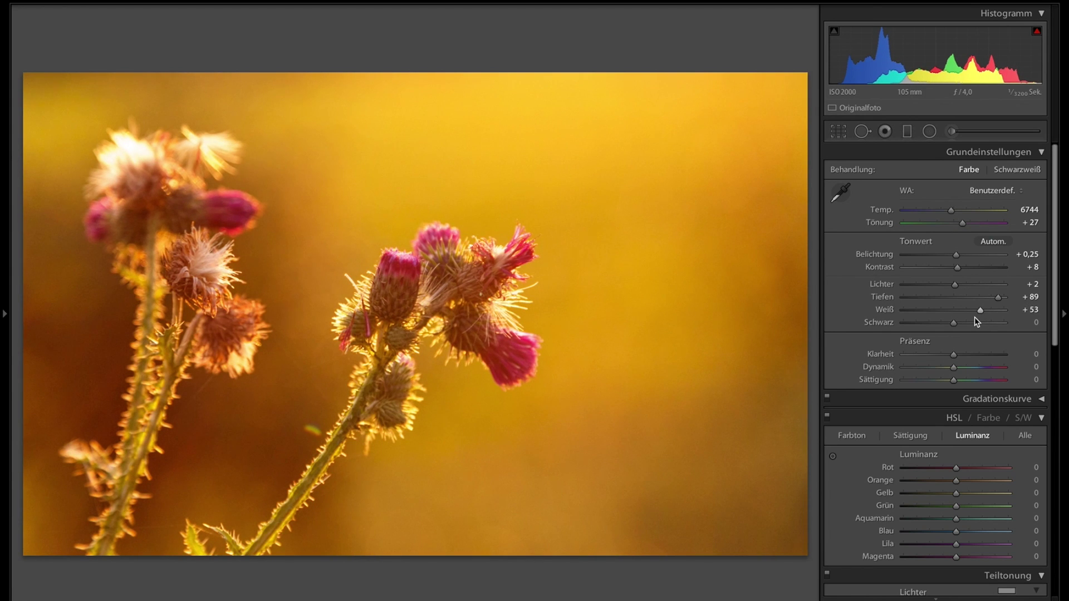
Step: Use the clipping preview to settle whites at +51 without clipping, then lift blacks to +11
key("j")
left_click_drag(980, 315, 980, 312)
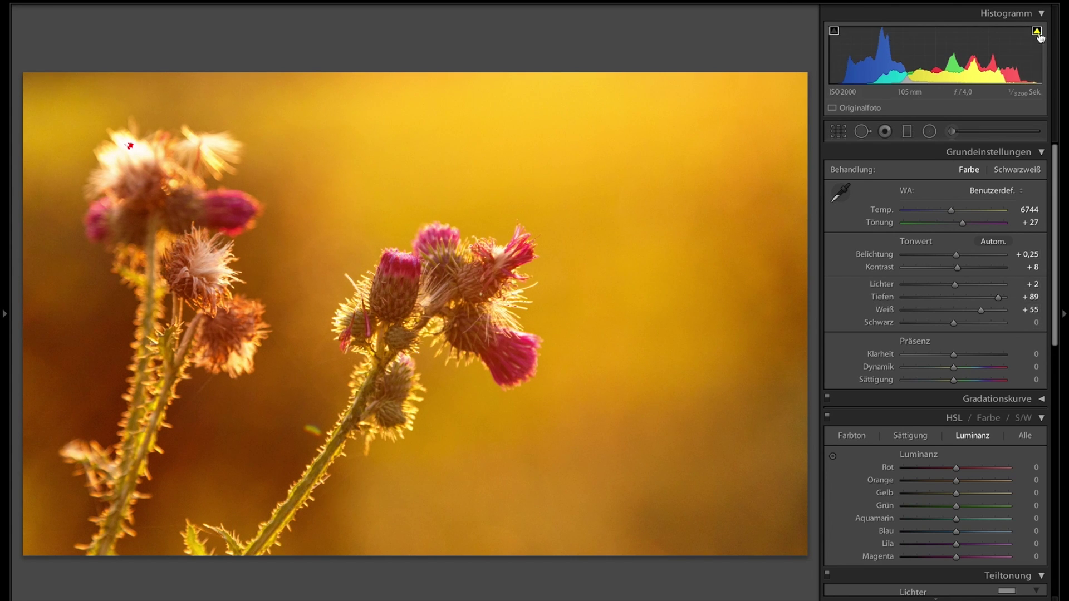
left_click_drag(981, 313, 1020, 311)
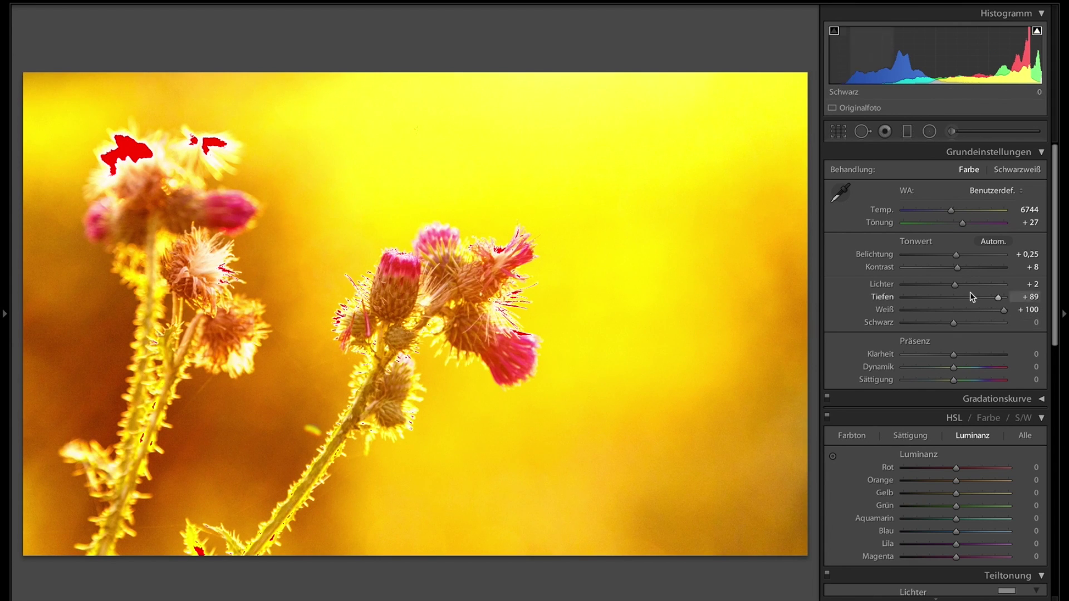
left_click(975, 311)
left_click_drag(977, 311, 984, 310)
left_click_drag(986, 312, 981, 315)
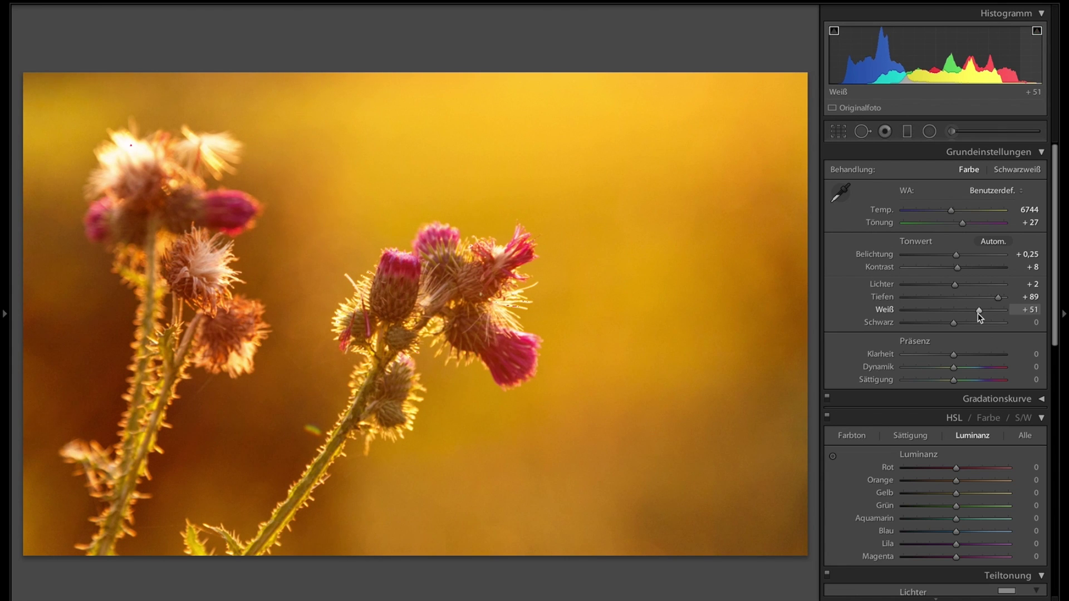
key("j")
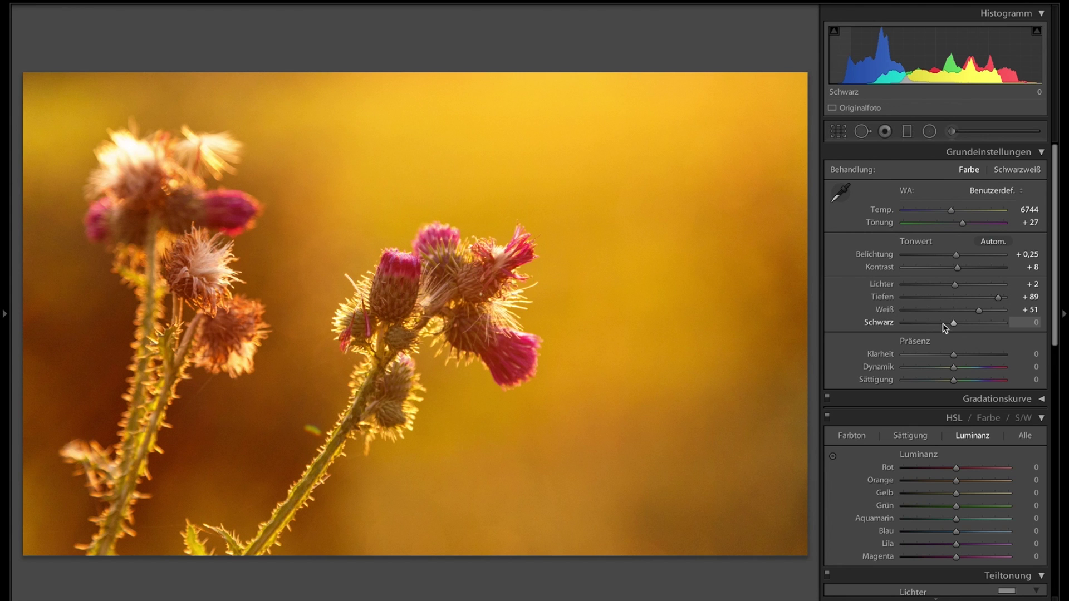
mouse_move(951, 324)
left_mouse_down()
mouse_move(942, 328)
mouse_move(960, 329)
left_mouse_up()
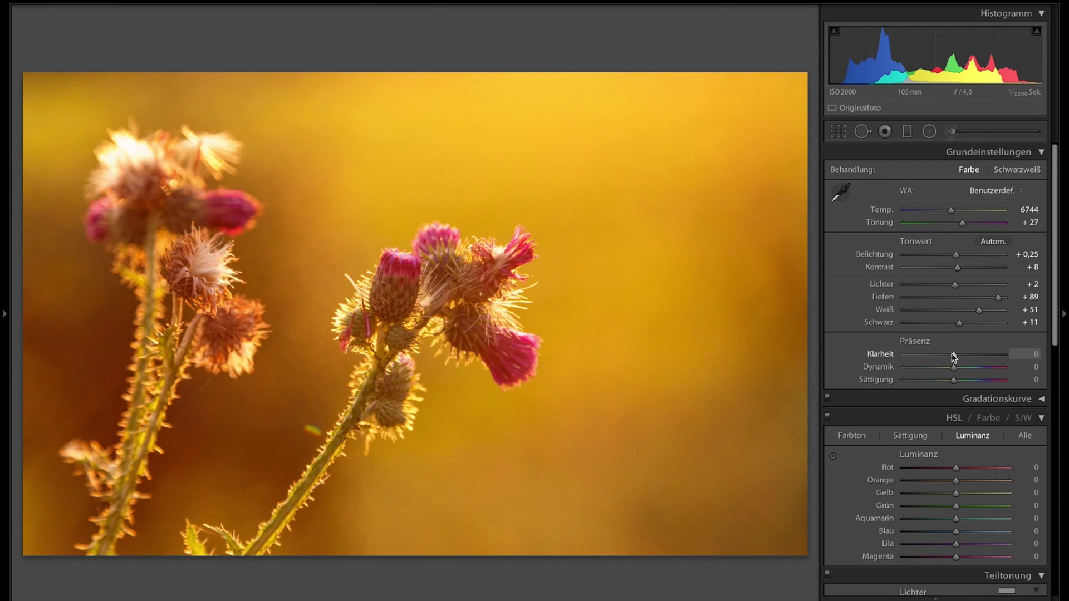
Step: Inspect the right thistle at 1:1, add clarity to about +20, then return to Fit view
left_click(367, 308)
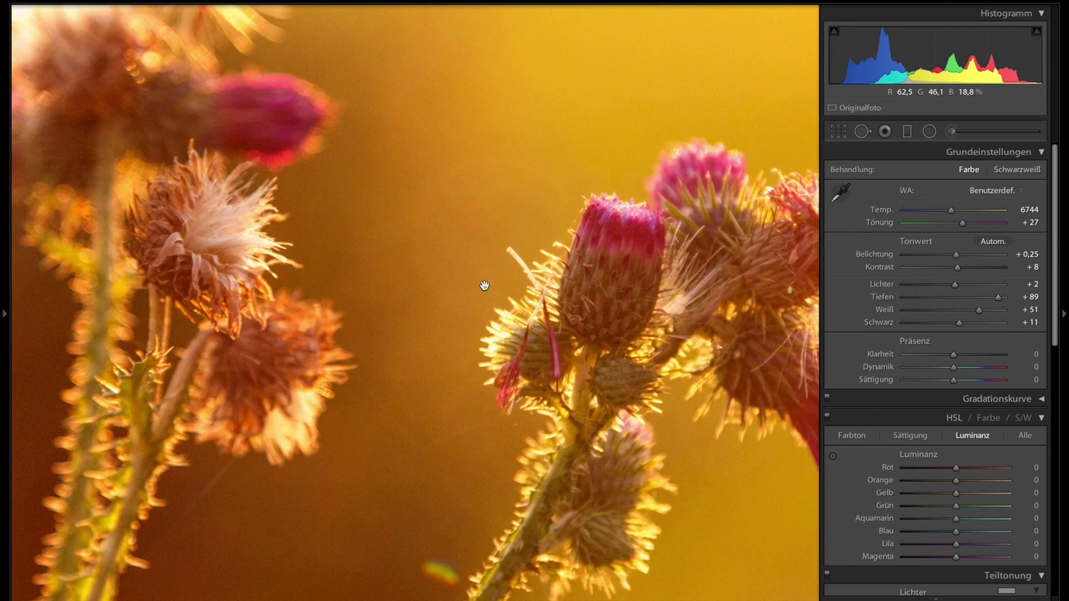
left_click_drag(484, 286, 369, 210)
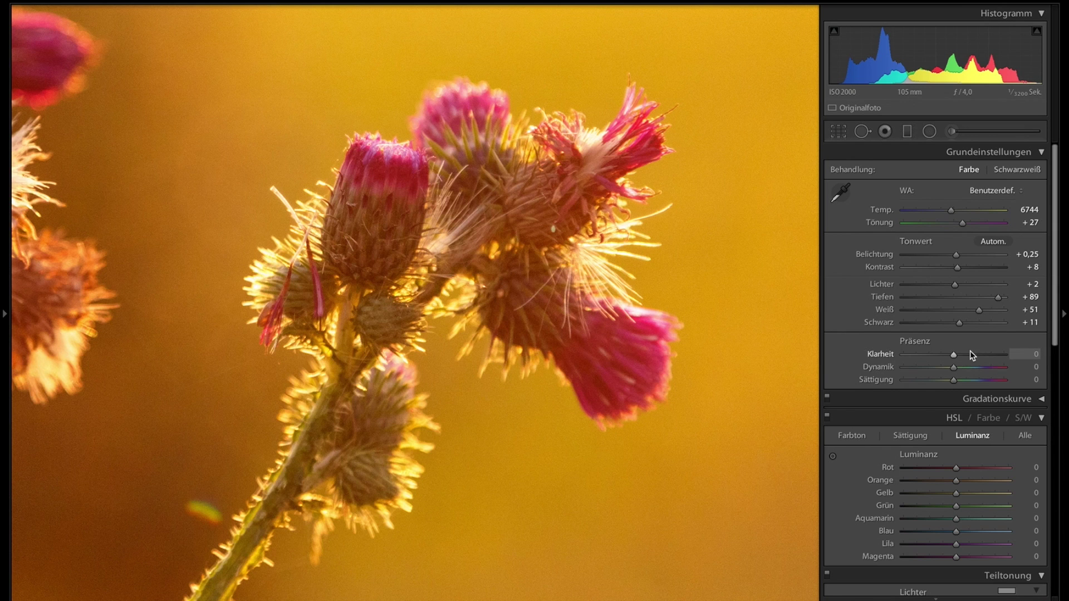
mouse_move(954, 355)
left_mouse_down()
mouse_move(986, 357)
mouse_move(965, 357)
left_mouse_up()
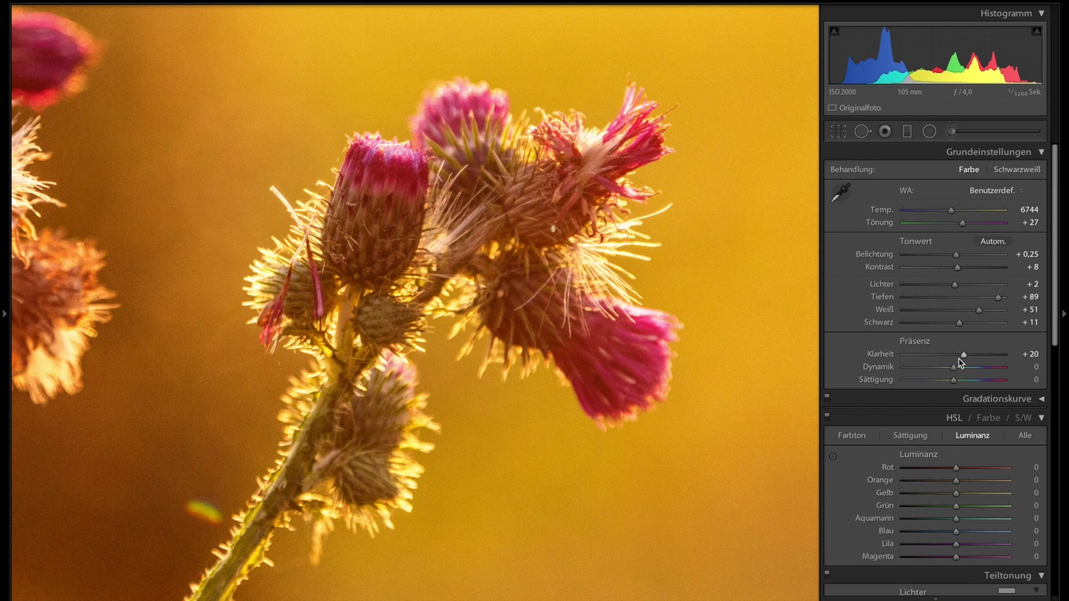
left_click(688, 307)
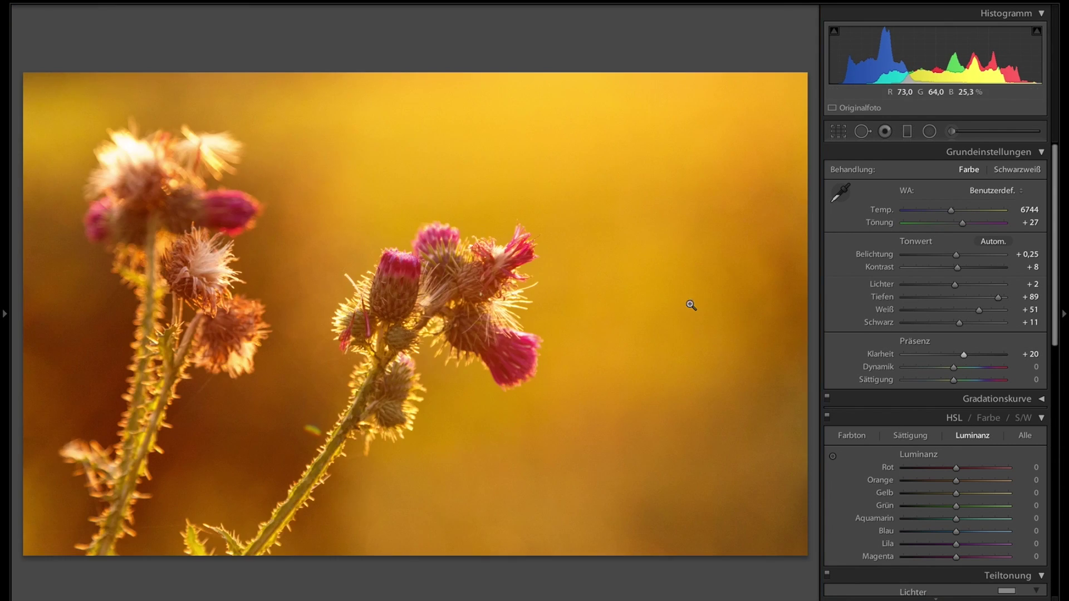
left_click_drag(963, 354, 962, 363)
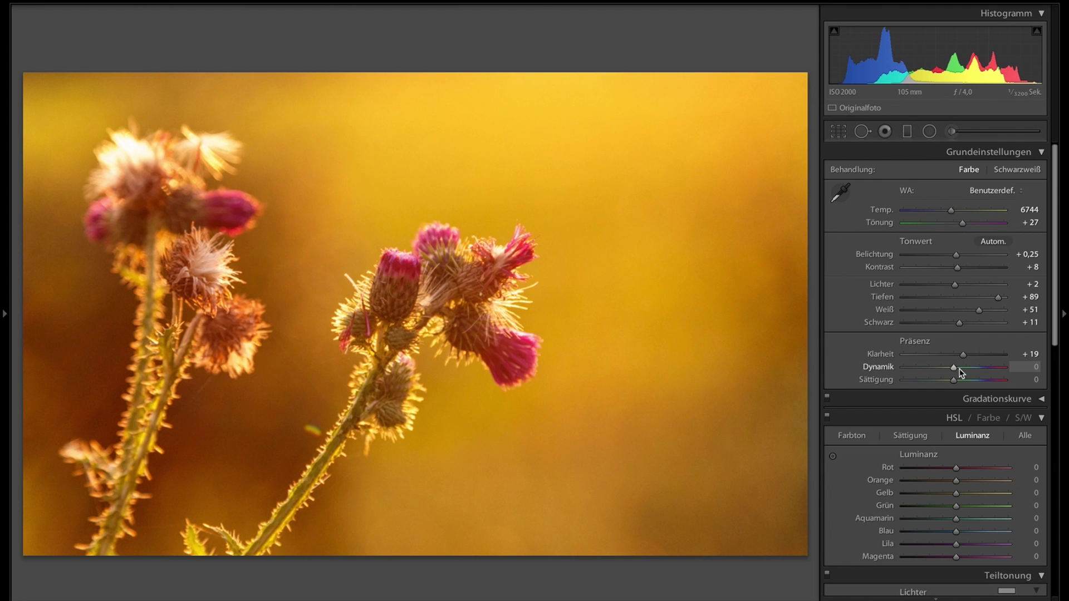
Step: Raise vibrance (Dynamik) to +20, keeping clarity at +19
mouse_move(953, 368)
left_mouse_down()
mouse_move(1022, 362)
mouse_move(875, 375)
mouse_move(951, 370)
left_mouse_up()
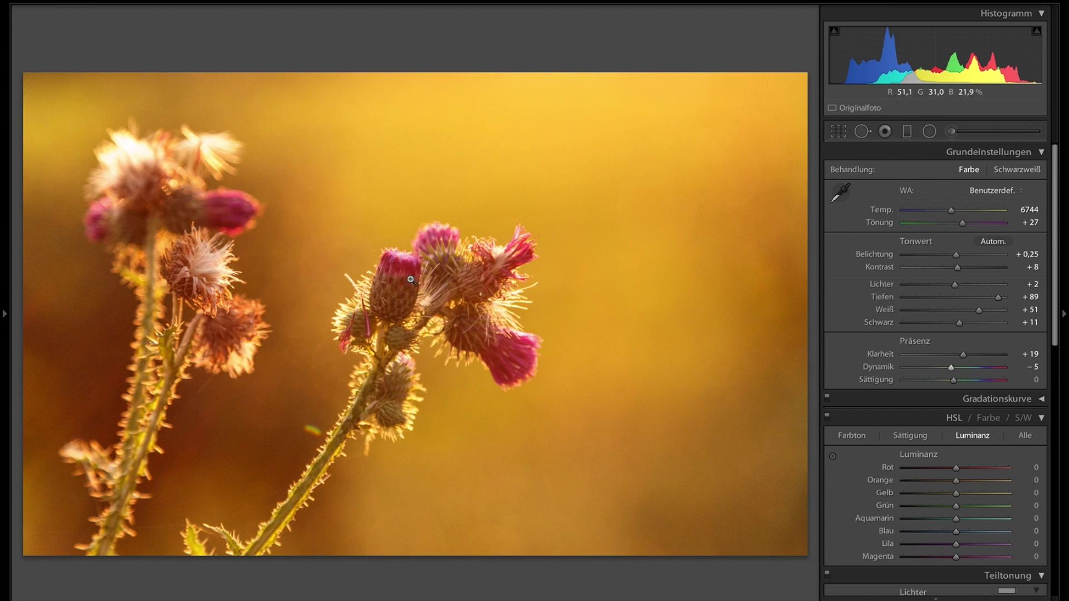
left_click_drag(950, 367, 958, 367)
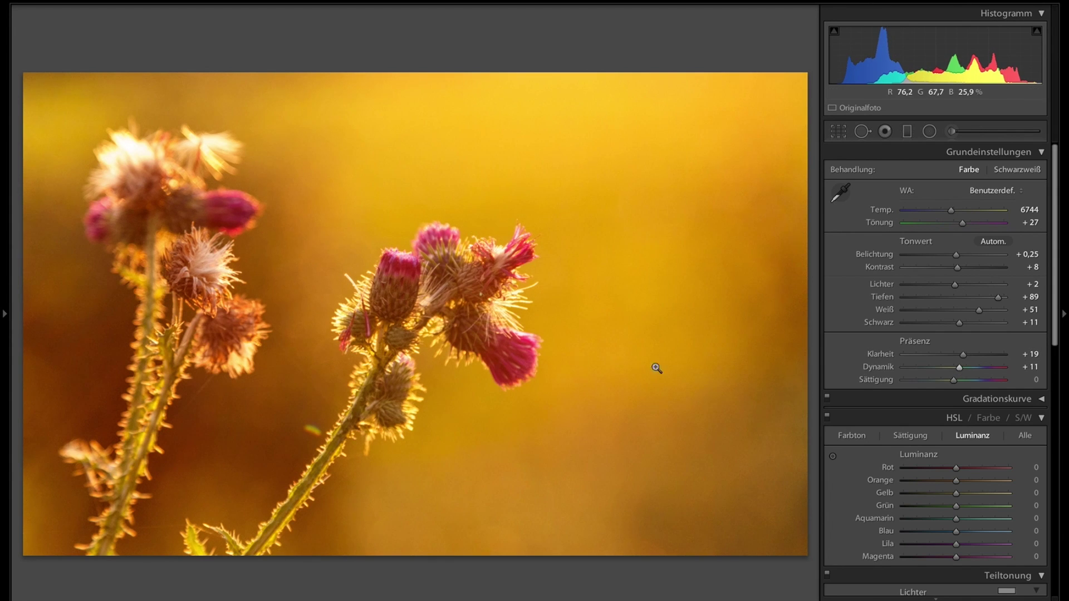
left_click_drag(959, 368, 964, 367)
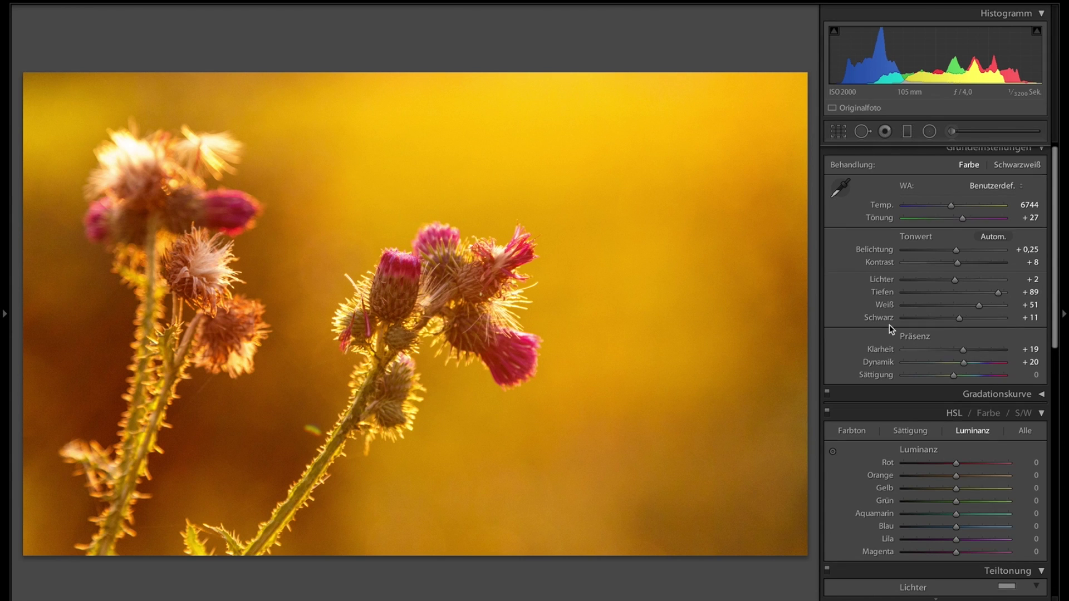
scroll(890, 325, "down", 2)
scroll(893, 334, "down", 3)
scroll(895, 338, "up", 3)
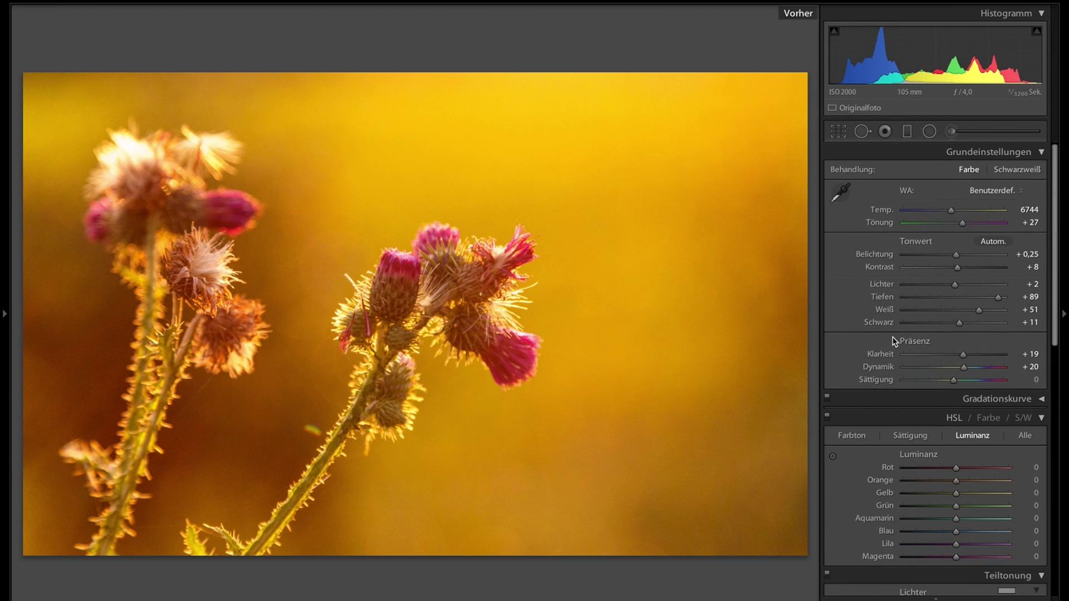
key("backslash")
key("backslash")
key("backslash")
key("backslash")
key("backslash")
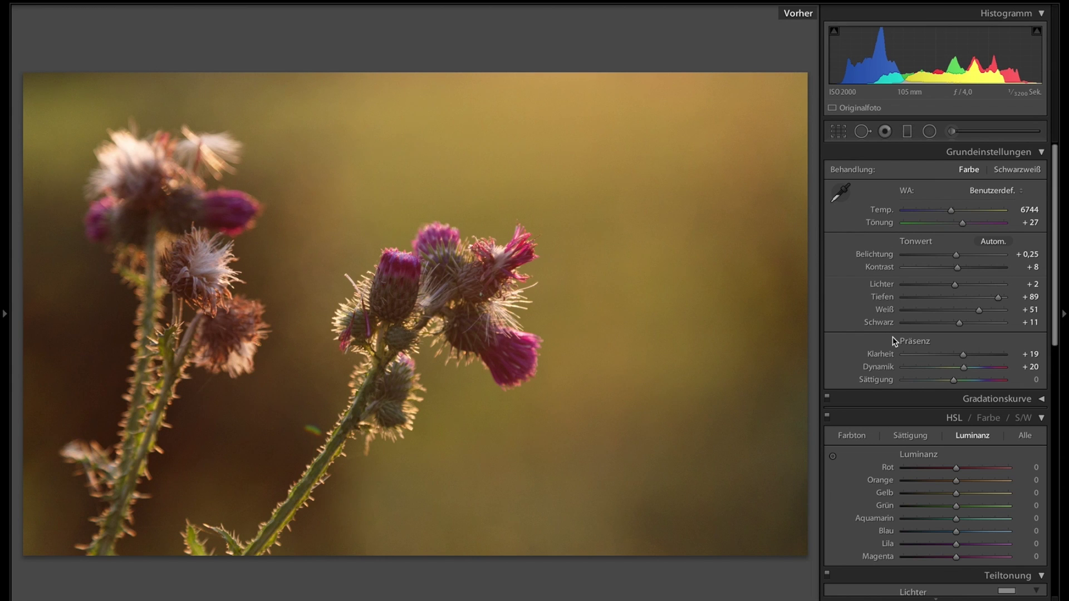
key("backslash")
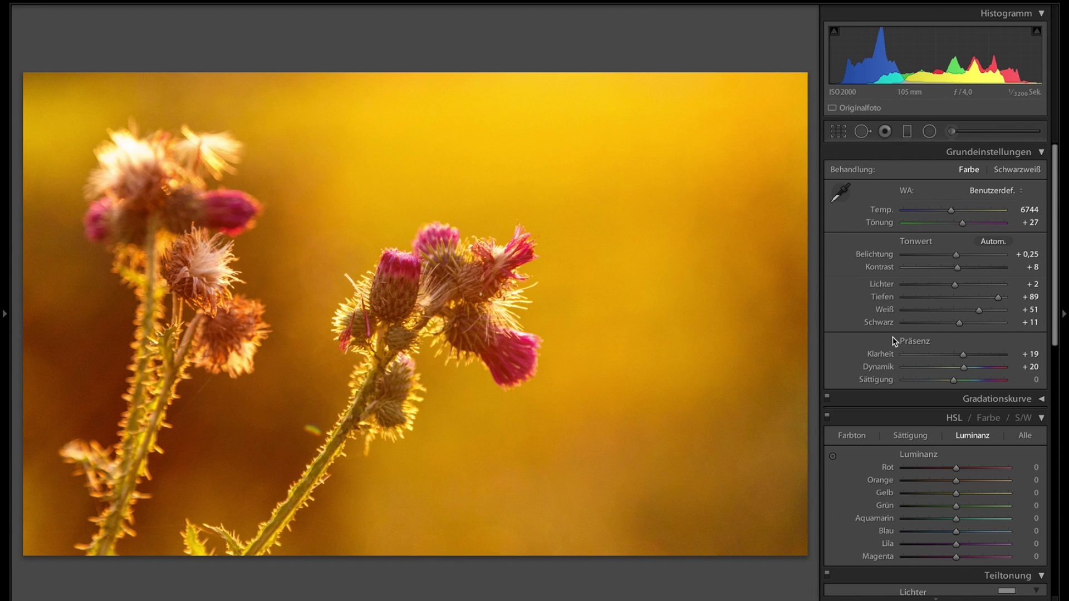
key("backslash")
key("backslash")
Step: Reset vibrance to 0, tint to +23 and temperature to 4650, then scroll to Teiltonung
double_click(877, 368)
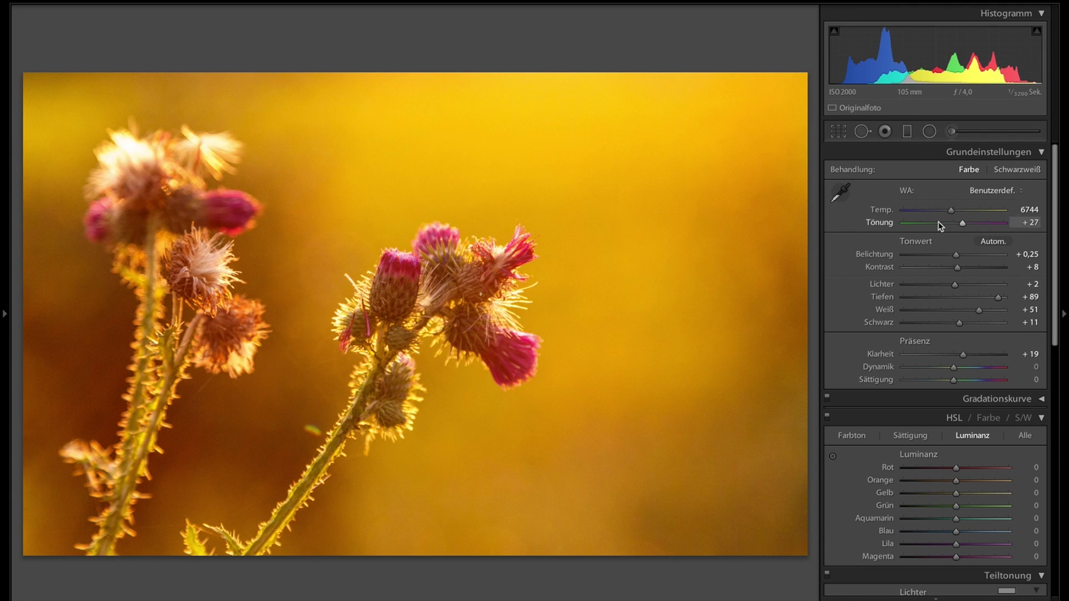
double_click(883, 222)
double_click(883, 209)
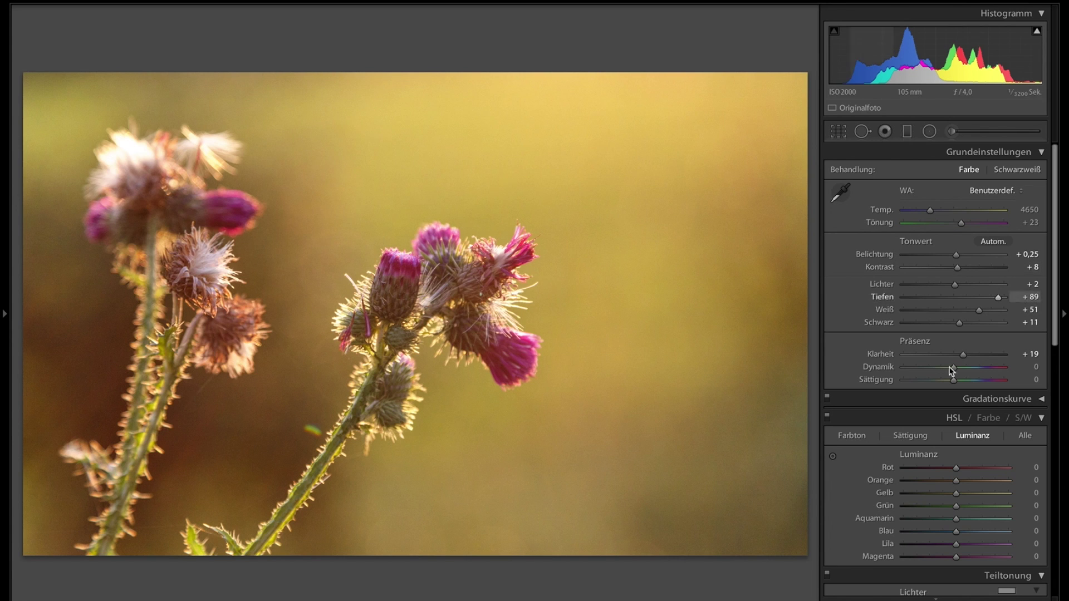
scroll(940, 345, "down", 2)
scroll(935, 331, "down", 5)
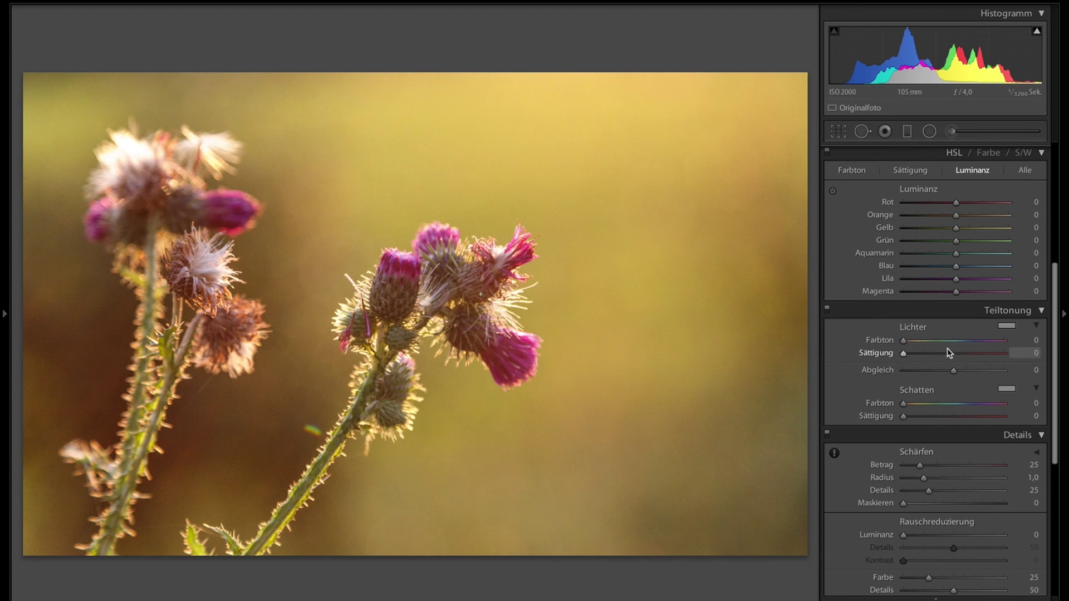
Step: Set the split-toning highlight colour to golden orange, hue 39 and saturation 90
left_click(1007, 326)
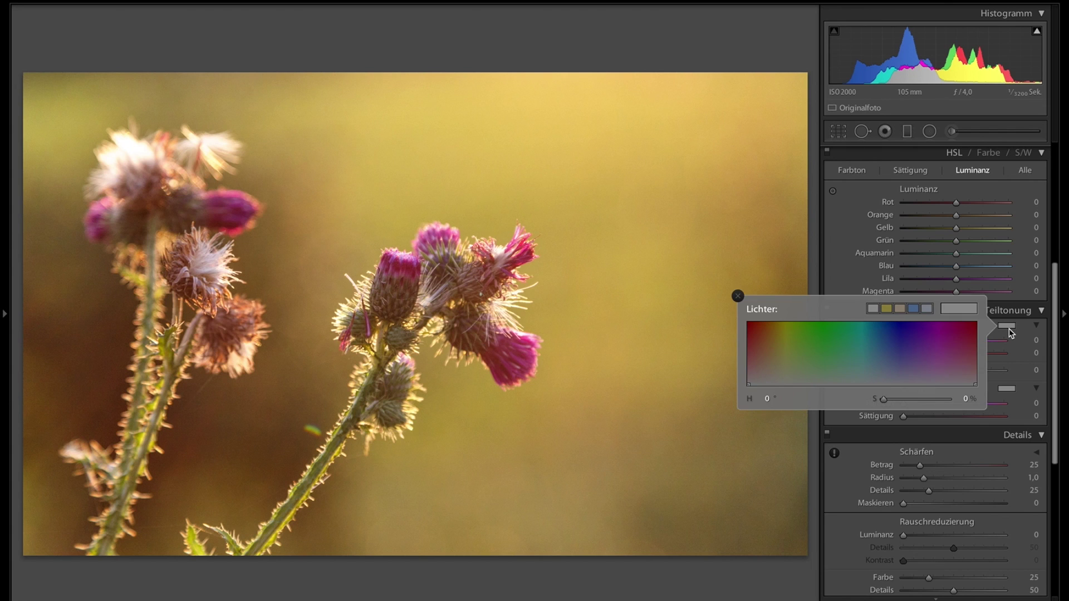
left_click(885, 309)
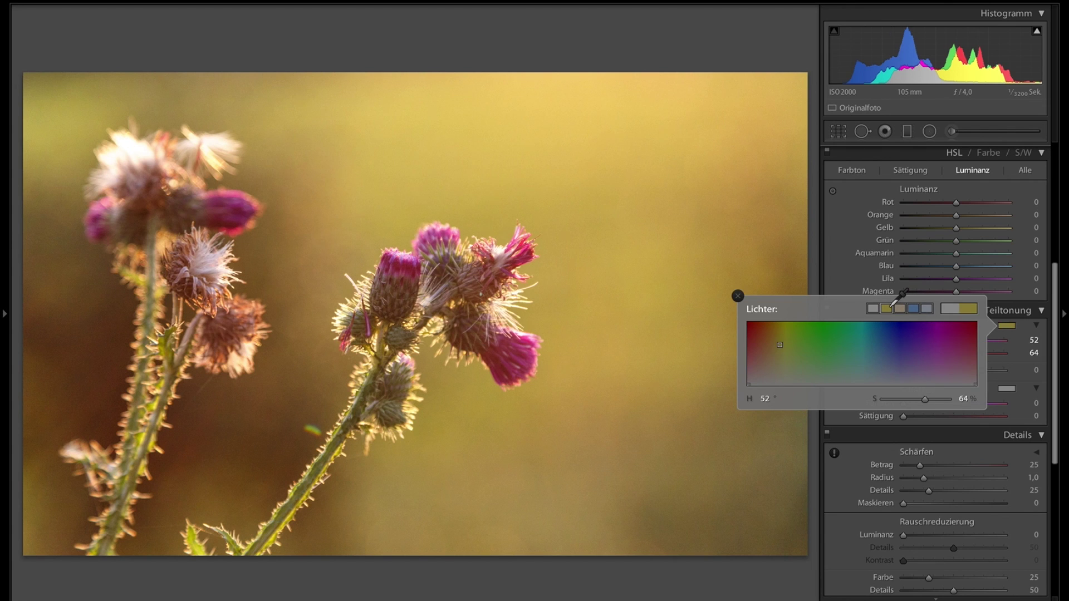
left_click(782, 332)
left_click_drag(781, 332, 771, 322)
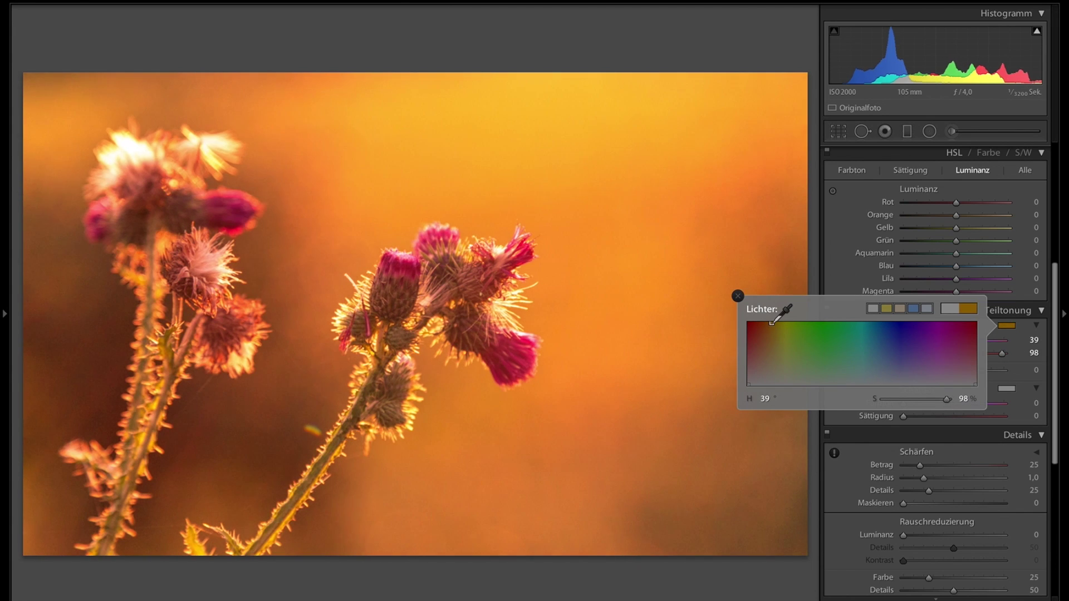
left_click_drag(771, 322, 772, 320)
left_click_drag(903, 399, 940, 399)
left_click_drag(939, 398, 942, 403)
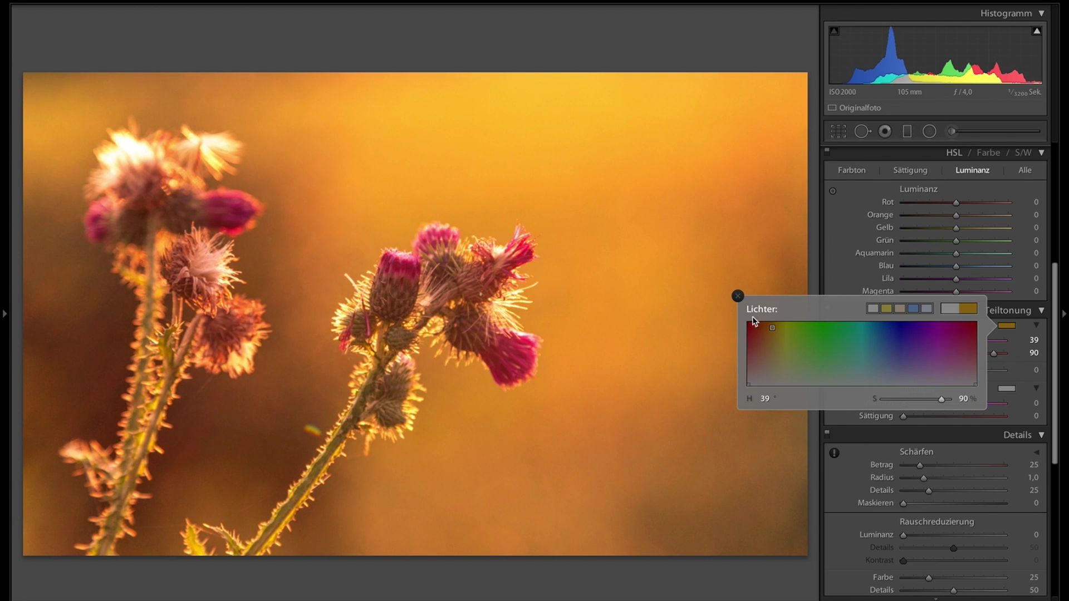
left_click(739, 296)
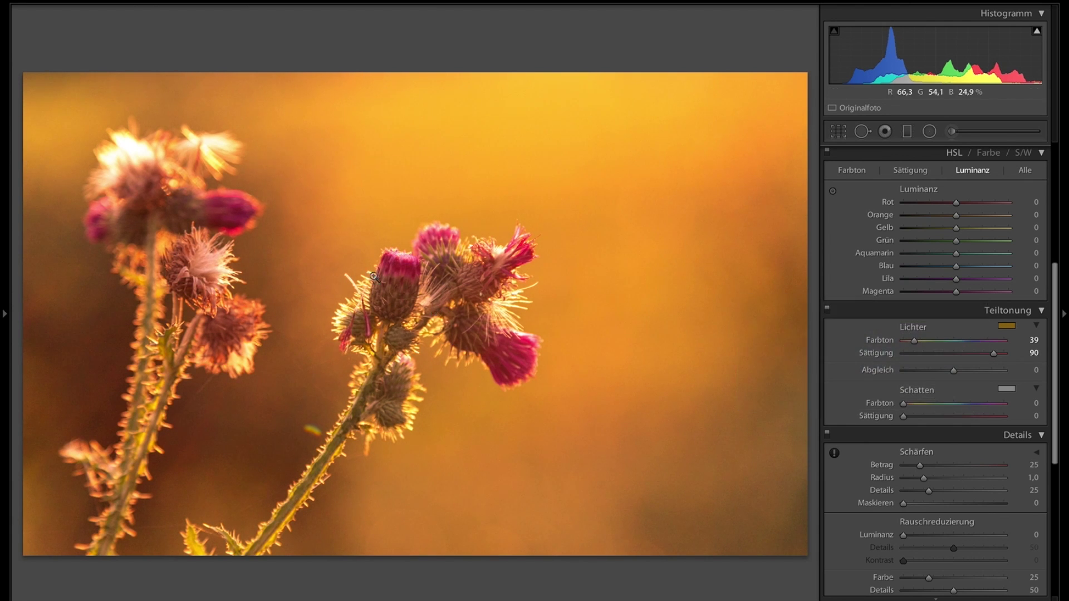
left_click(1006, 388)
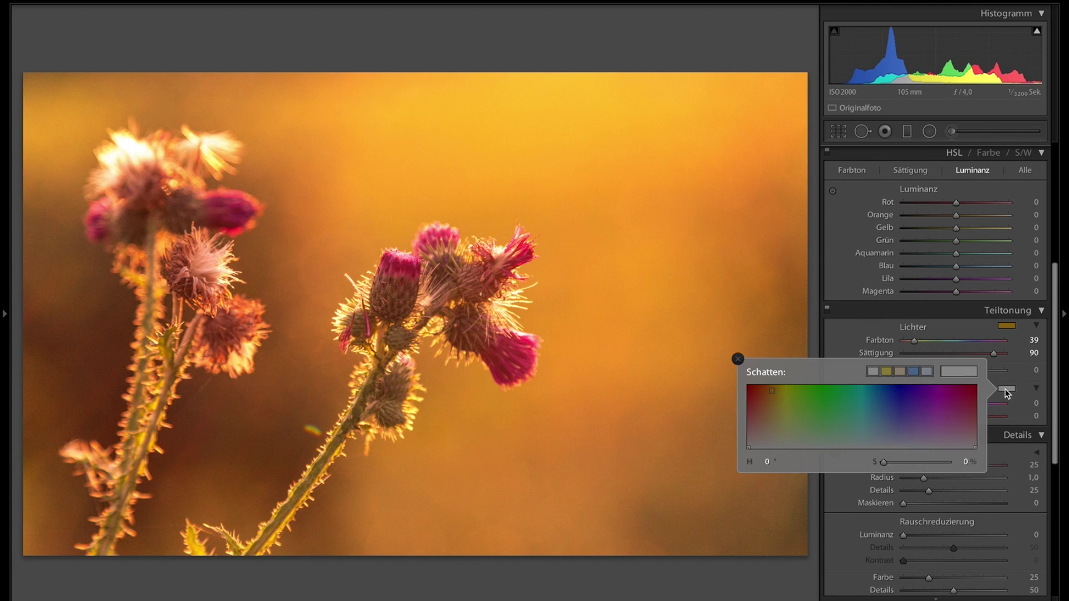
Step: Tint the split-toning shadows green with hue 132 and saturation 34
left_click(818, 384)
mouse_move(818, 383)
left_mouse_down()
mouse_move(851, 383)
mouse_move(832, 386)
left_mouse_up()
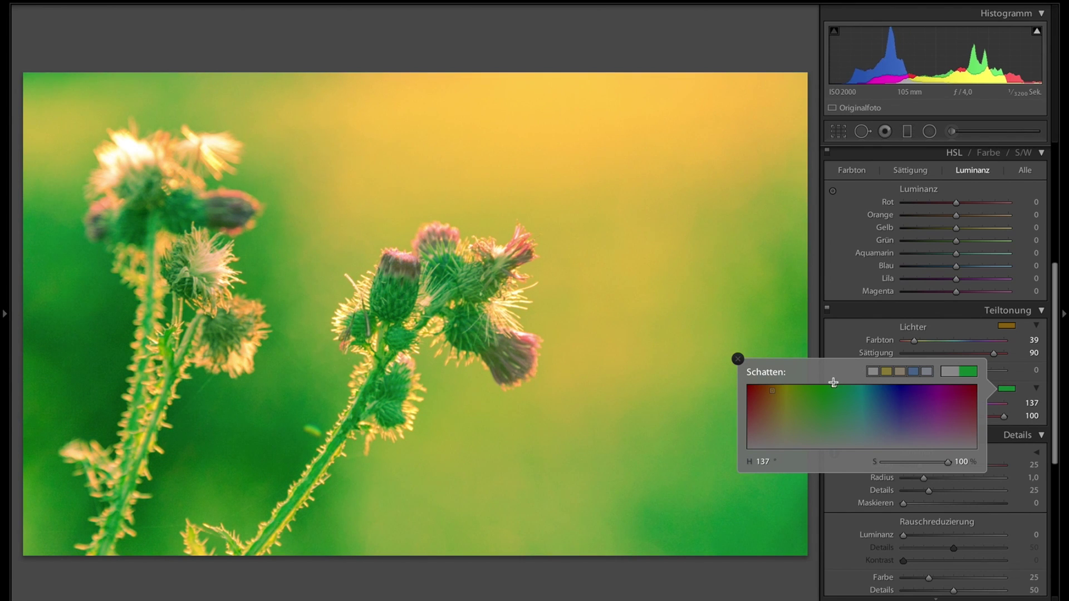
mouse_move(948, 462)
left_mouse_down()
mouse_move(875, 464)
mouse_move(905, 464)
left_mouse_up()
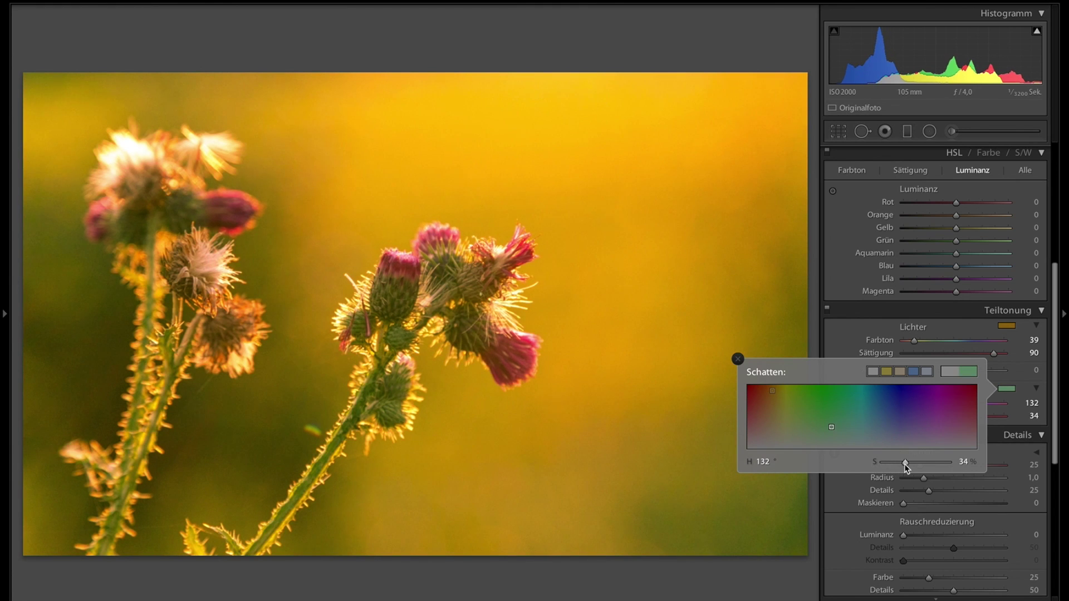
left_click(738, 359)
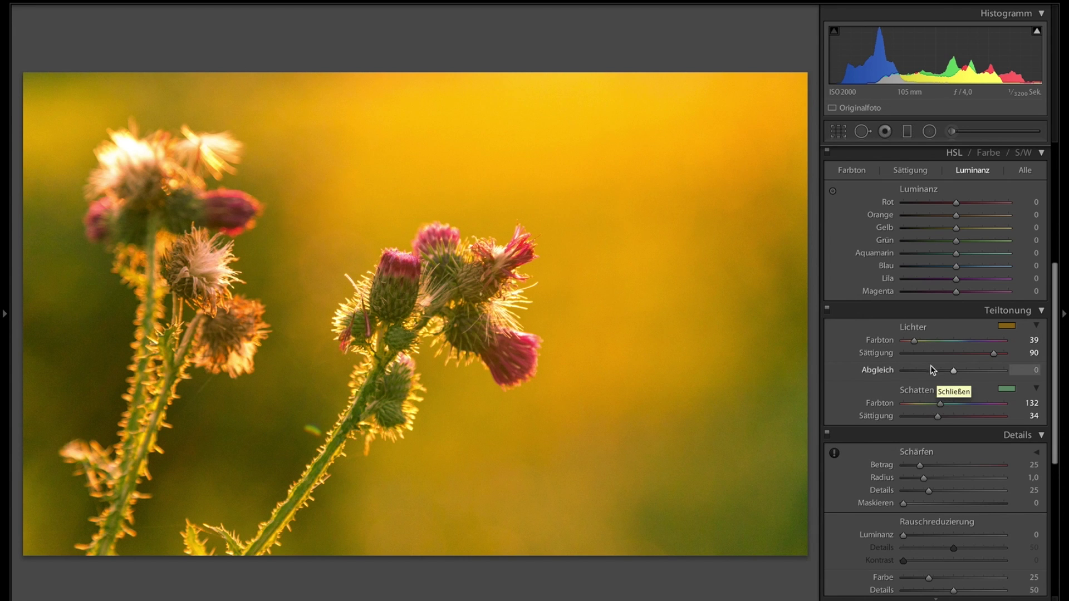
Step: Try the split-toning balance at both extremes, then settle it at +25
left_click_drag(935, 370, 907, 369)
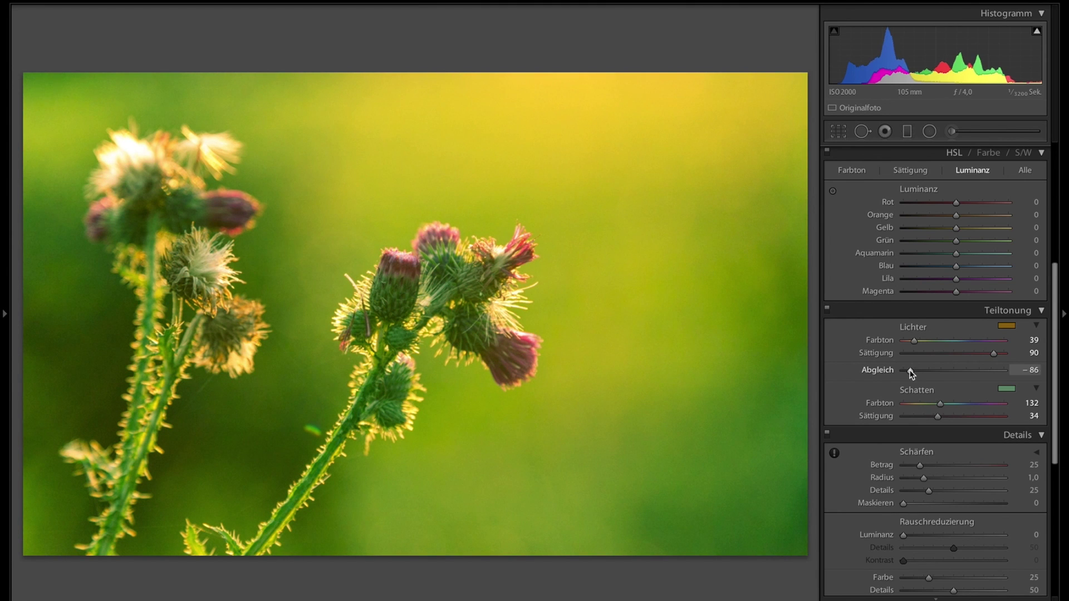
left_click_drag(908, 371, 961, 376)
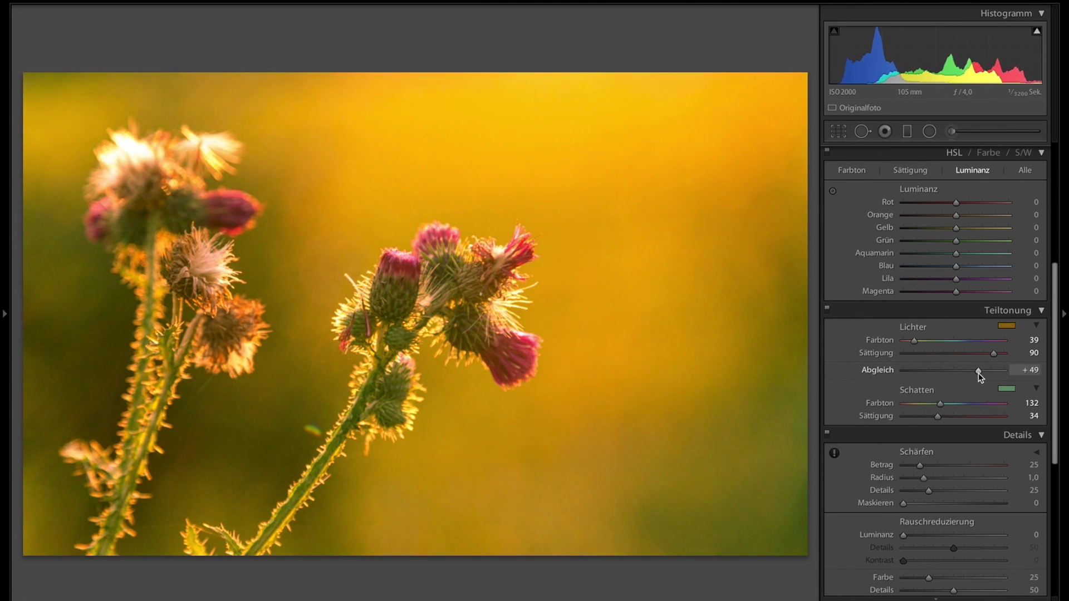
left_click_drag(961, 374, 1005, 371)
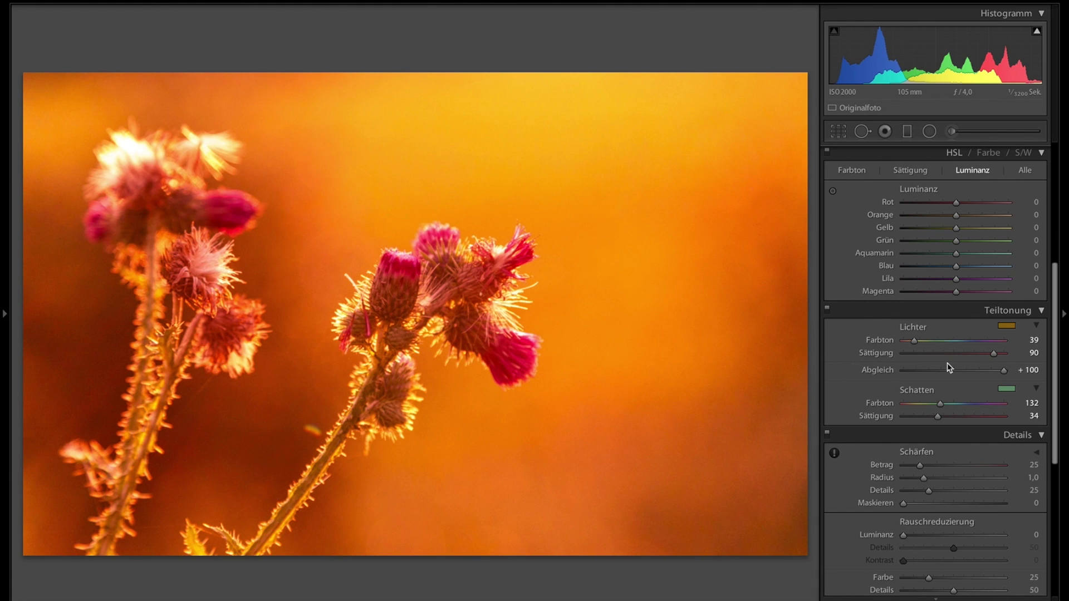
mouse_move(974, 372)
left_mouse_down()
mouse_move(948, 374)
mouse_move(967, 375)
left_mouse_up()
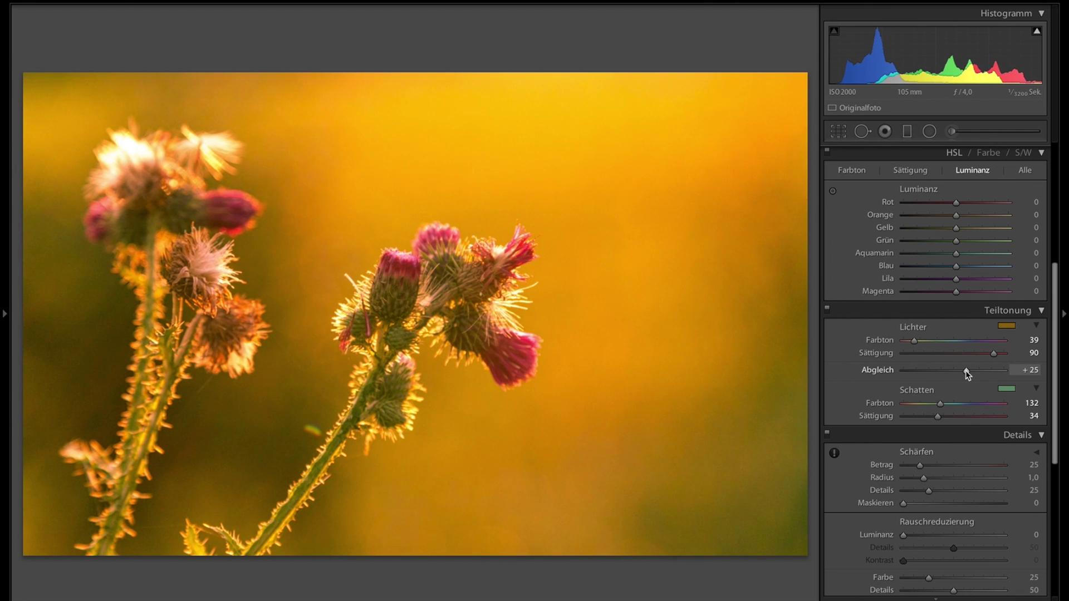
left_click_drag(969, 376, 966, 372)
key("backslash")
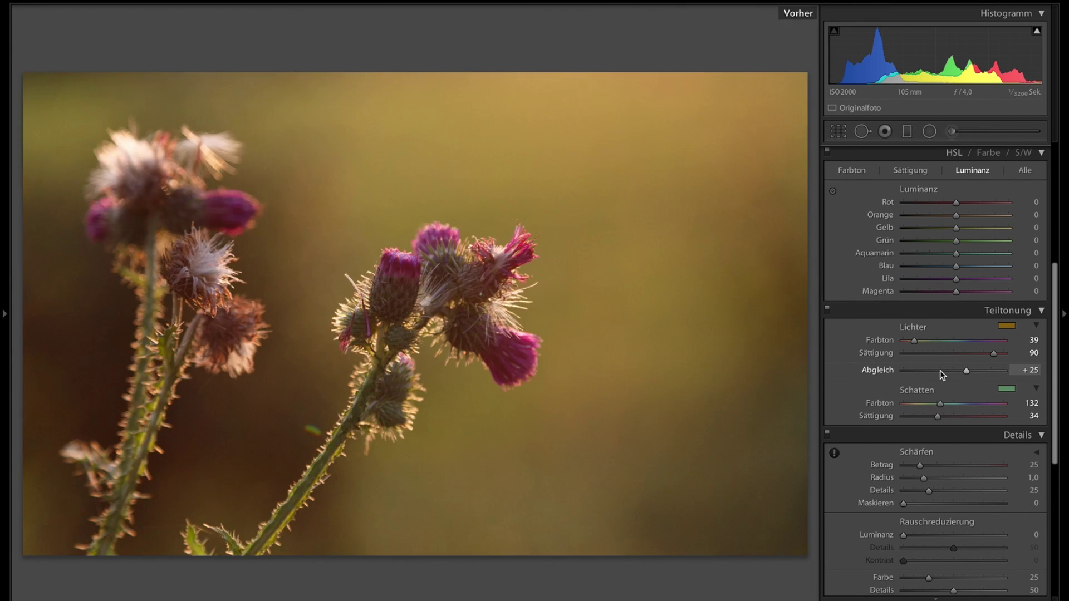
key("backslash")
key("backslash")
key("backslash")
key("backslash")
key("backslash")
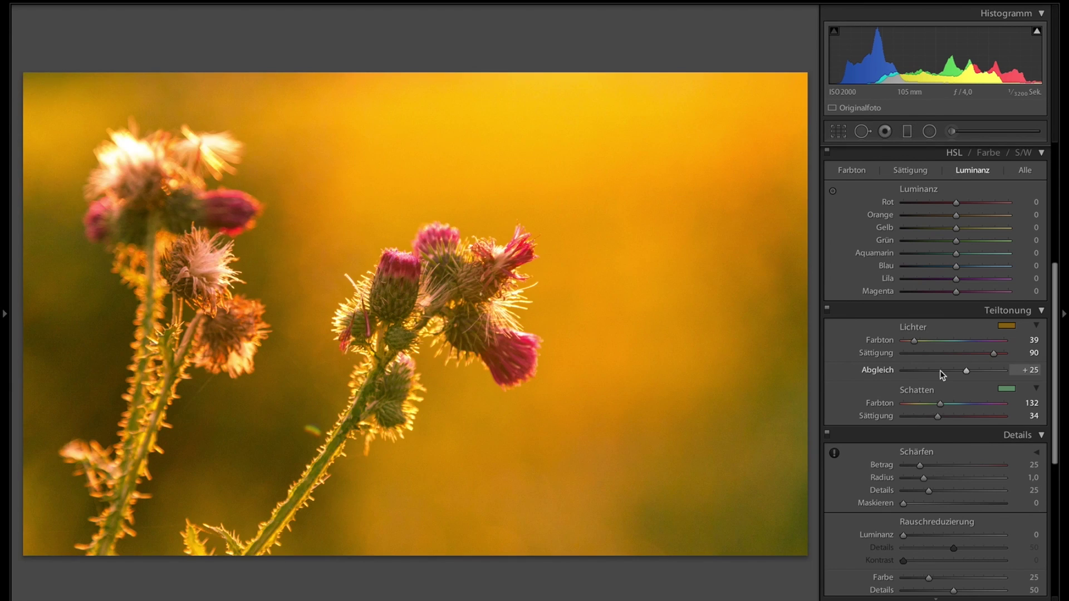